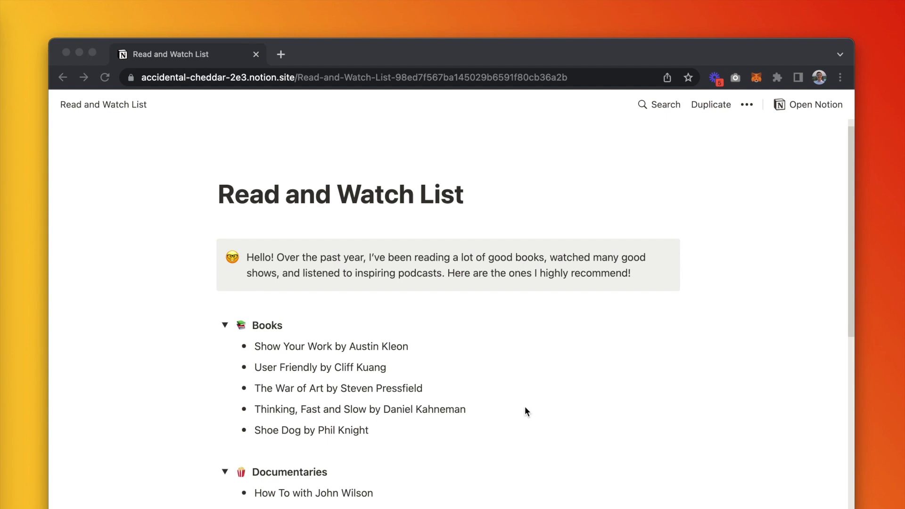
Review the published Read and Watch List page, collapsing and re-expanding the Books, Documentaries and Films lists.
left_click(525, 408)
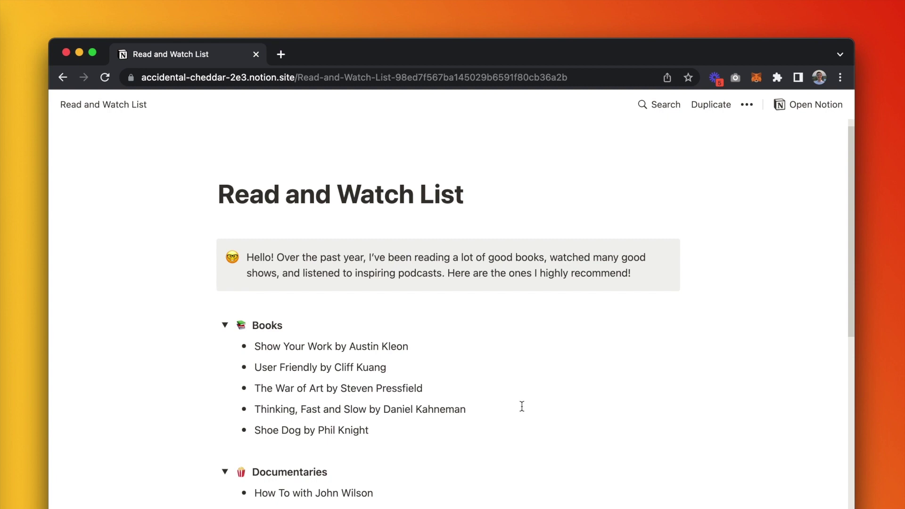
scroll(522, 406, "down", 5)
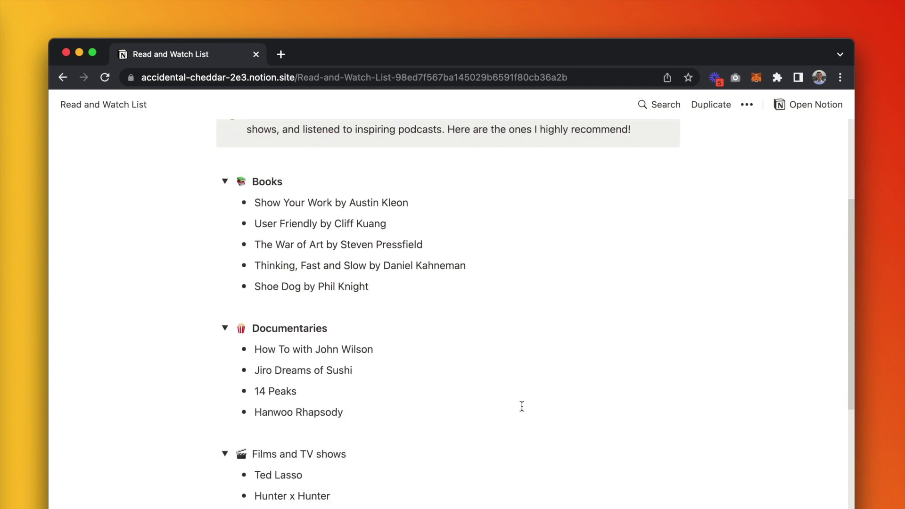
scroll(522, 407, "up", 5)
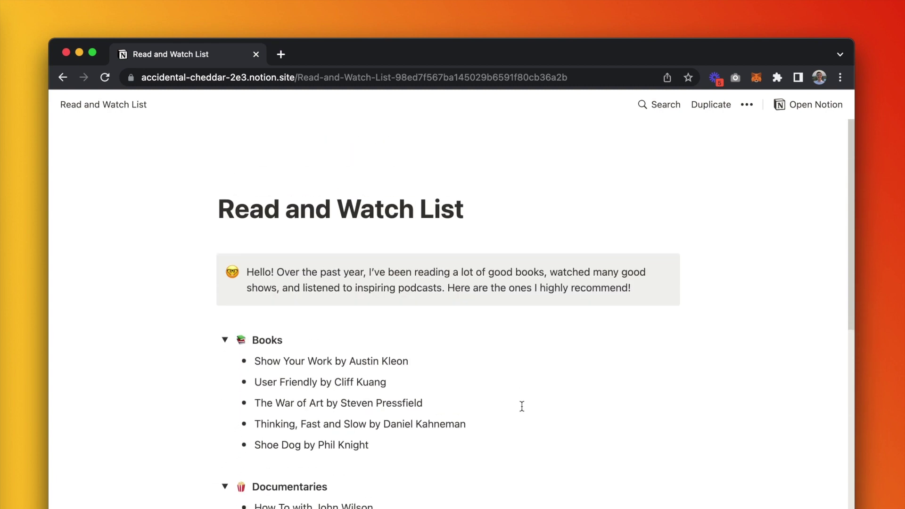
scroll(522, 406, "down", 1)
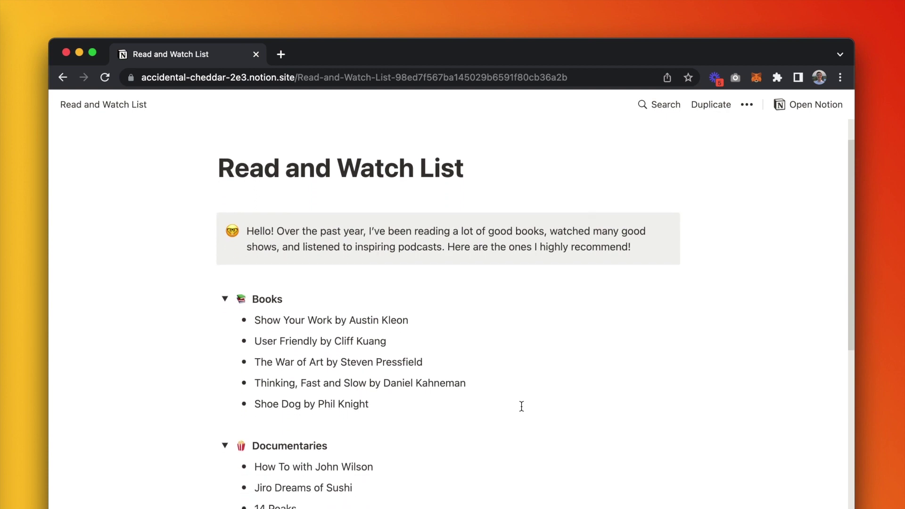
left_click(224, 299)
left_click(225, 321)
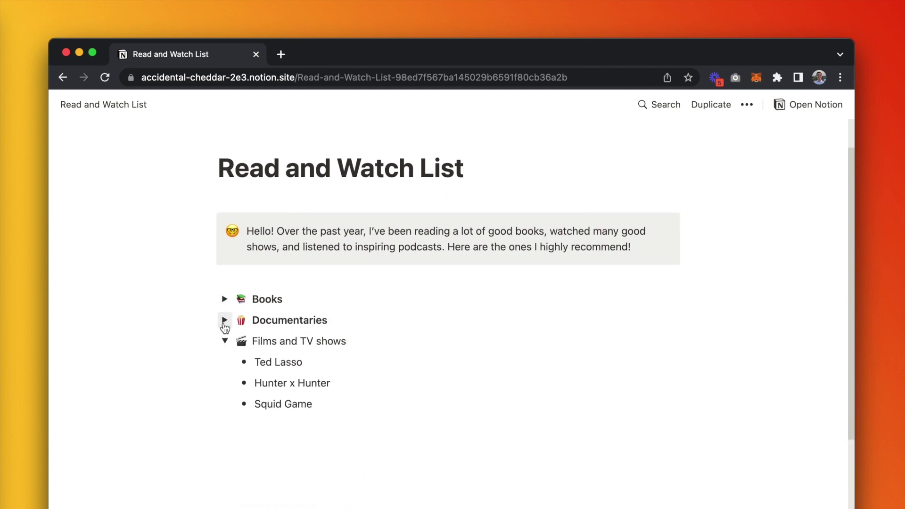
left_click(225, 342)
left_click(225, 341)
left_click(225, 321)
left_click(225, 300)
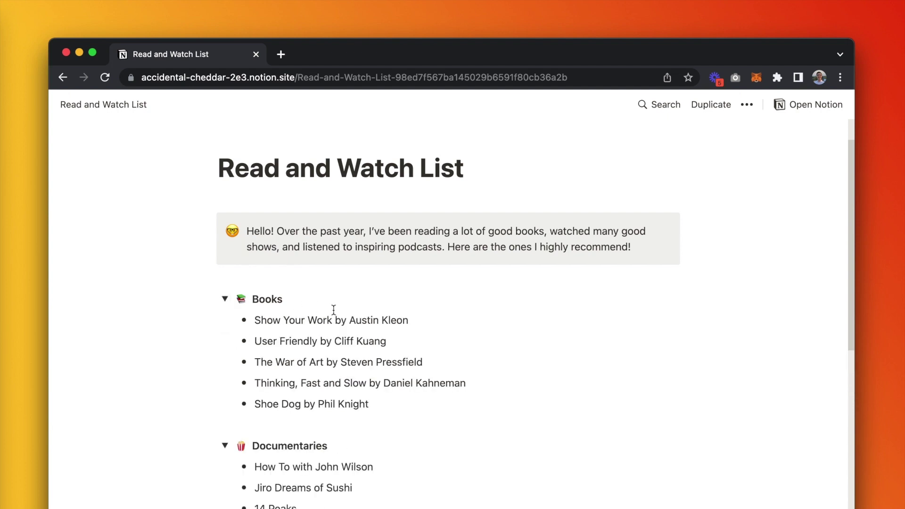
scroll(488, 380, "down", 5)
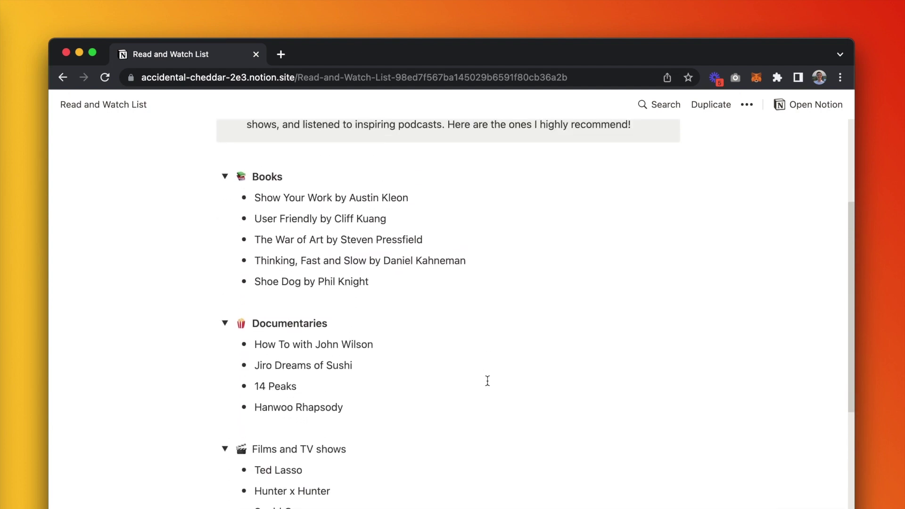
scroll(487, 380, "up", 5)
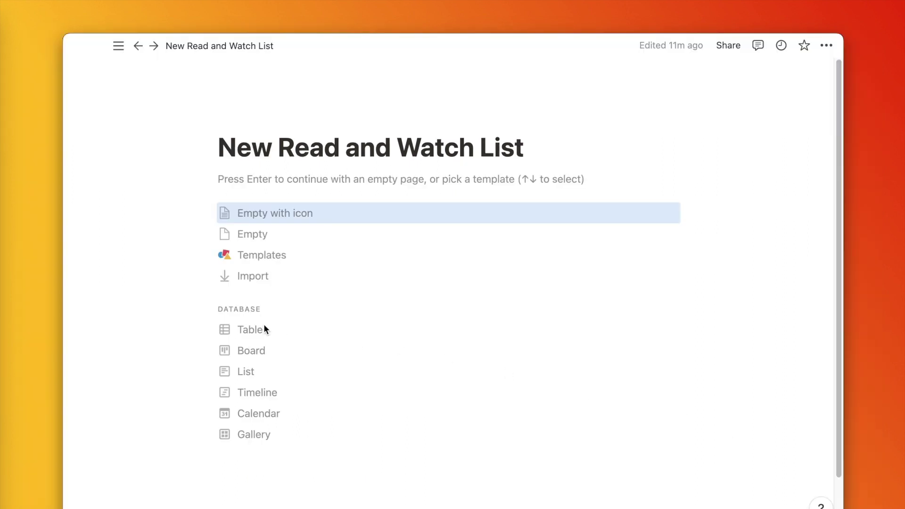
Turn the empty page into a table and rename Tags to a single-select Type column.
left_click(264, 329)
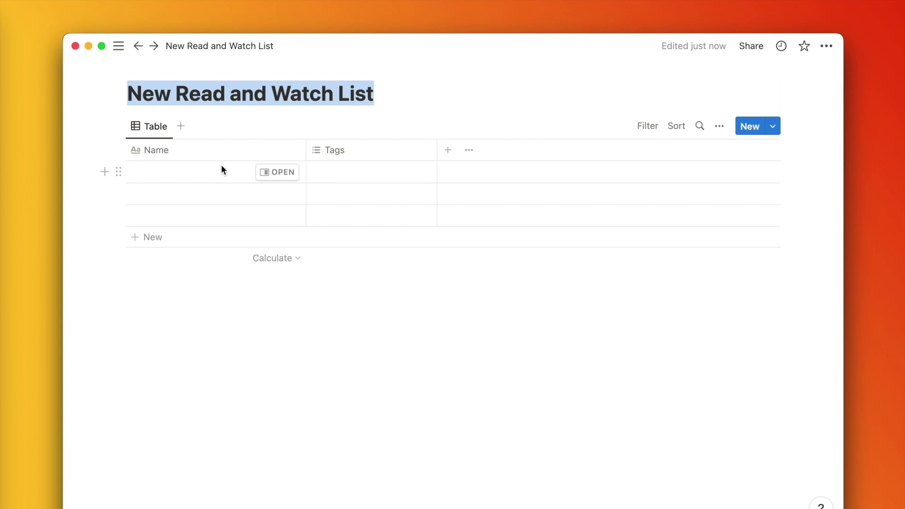
left_click(361, 157)
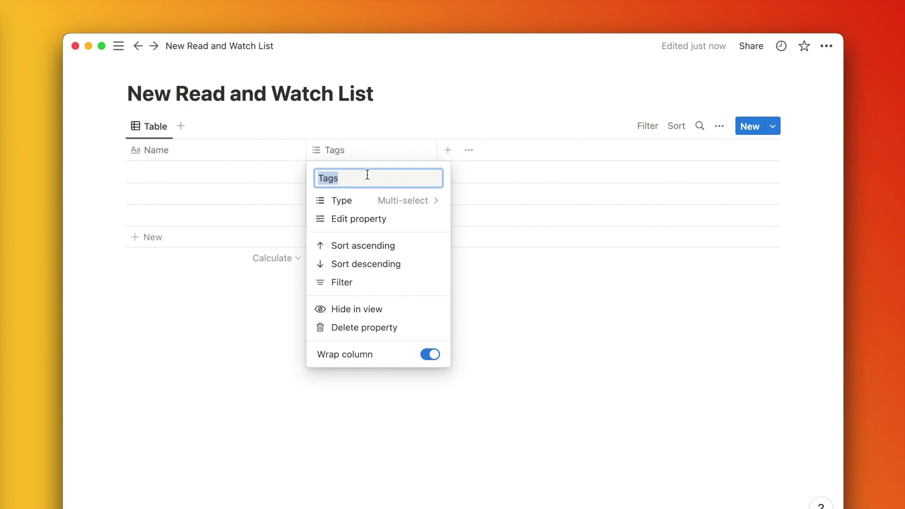
left_click(392, 199)
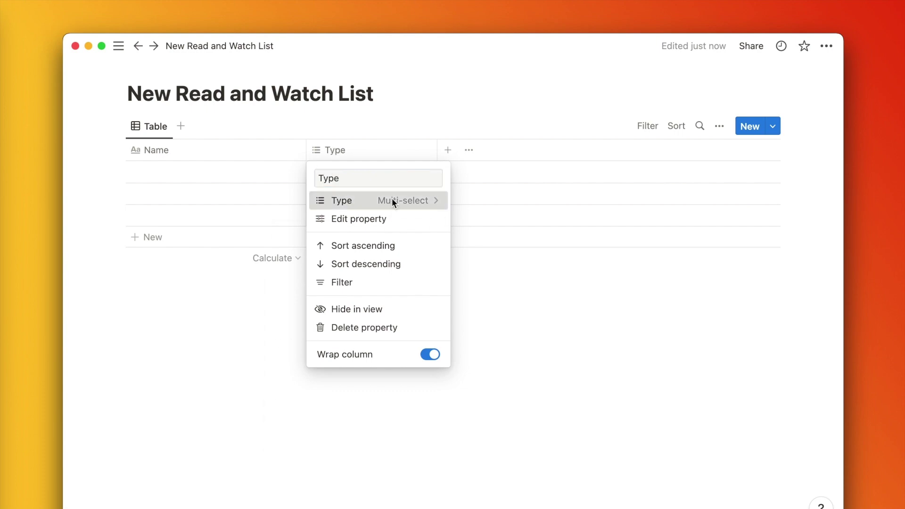
left_click(367, 310)
Add an Author Text column and a Genre Select column.
left_click(448, 150)
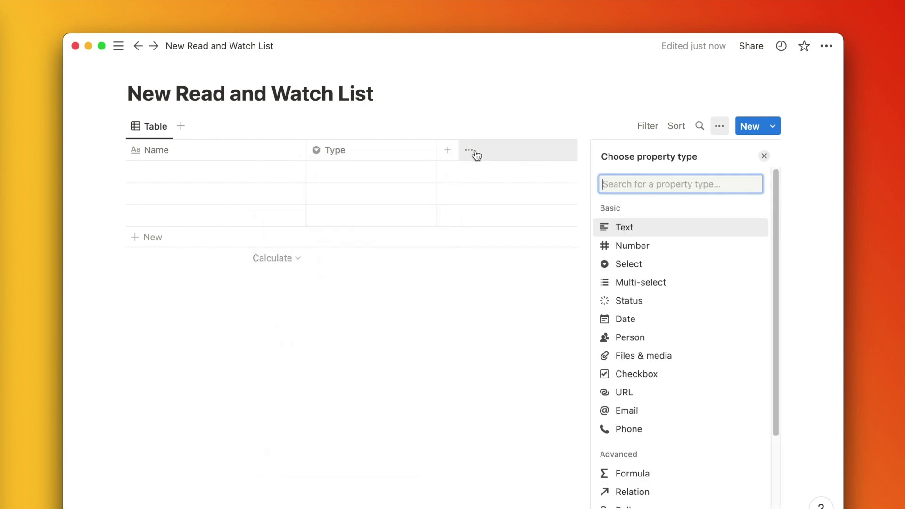
key("Return")
type("Author")
key("Return")
type("select")
key("Return")
type("Genre")
key("Return")
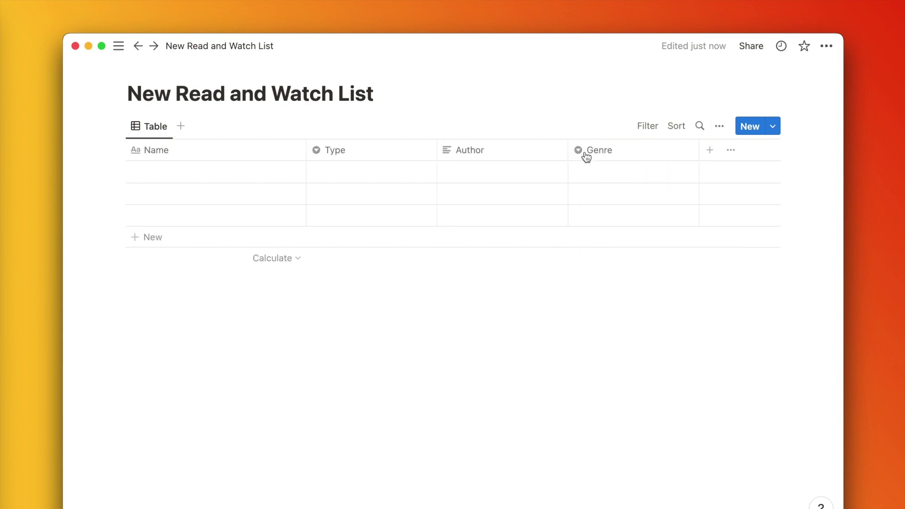
Add a Cover Files & media column, then enter the book titles and authors, starting with Show Your Work.
type("Cover")
key("super+a")
type("media")
key("Return")
type("Cover")
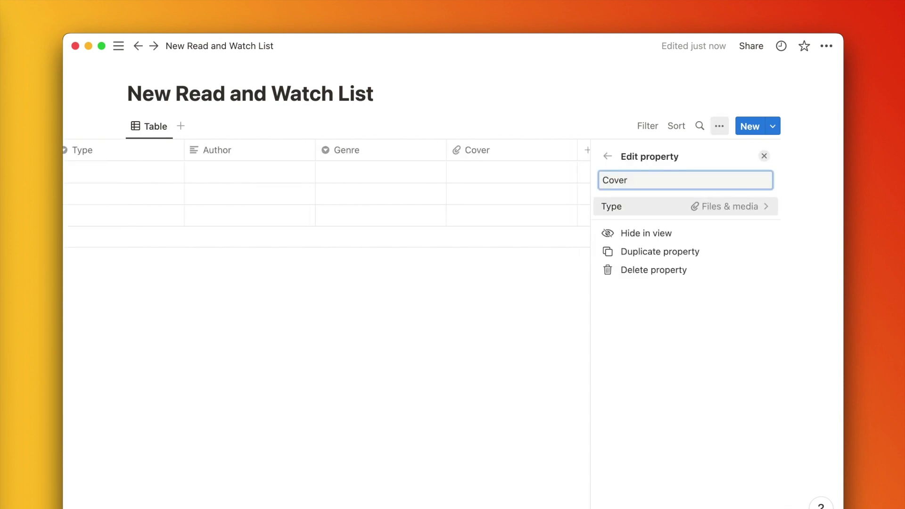
key("Return")
type("Show Your WorkAustin Kleon")
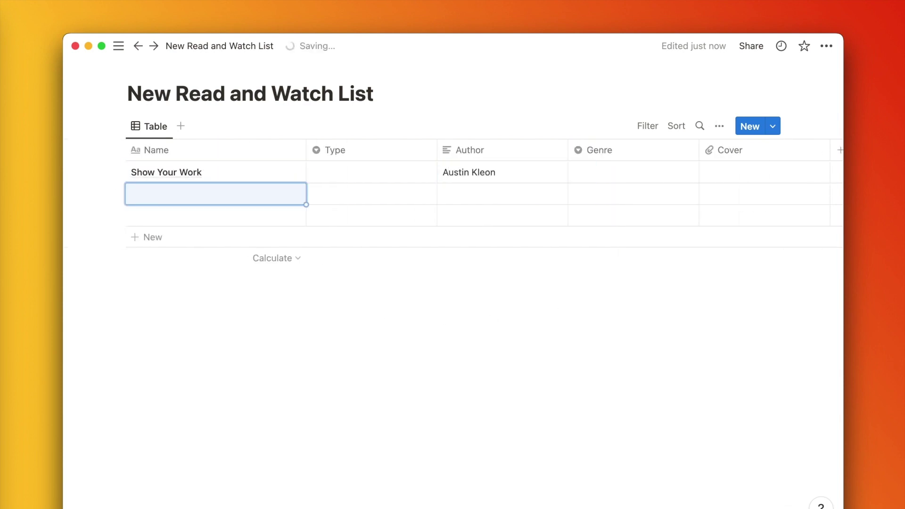
type("User FriendlyCliff KuangThe War of ArtSteven PressfieldThinking, Fast and SlowDaniel KahnemanShoe DogPhil KnightBook")
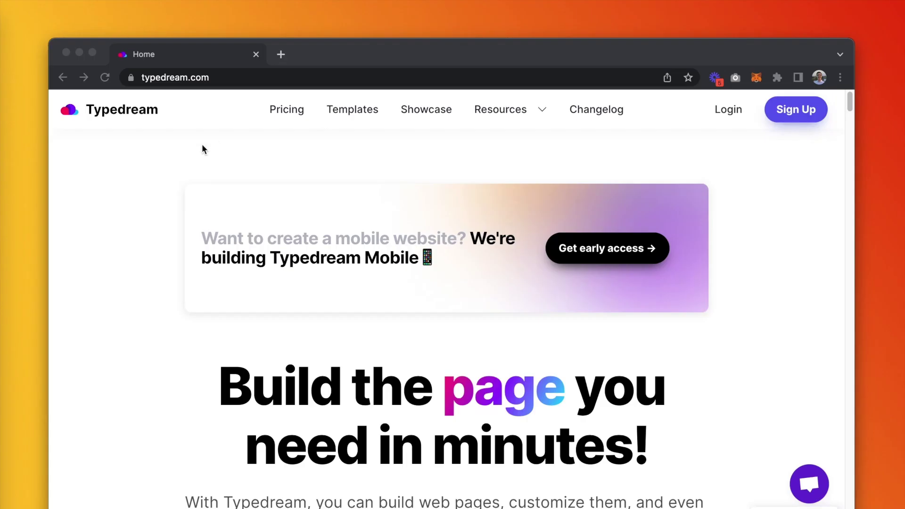
Scroll through the typedream.com homepage and log in to the site builder.
left_click(193, 150)
scroll(443, 250, "down", 5)
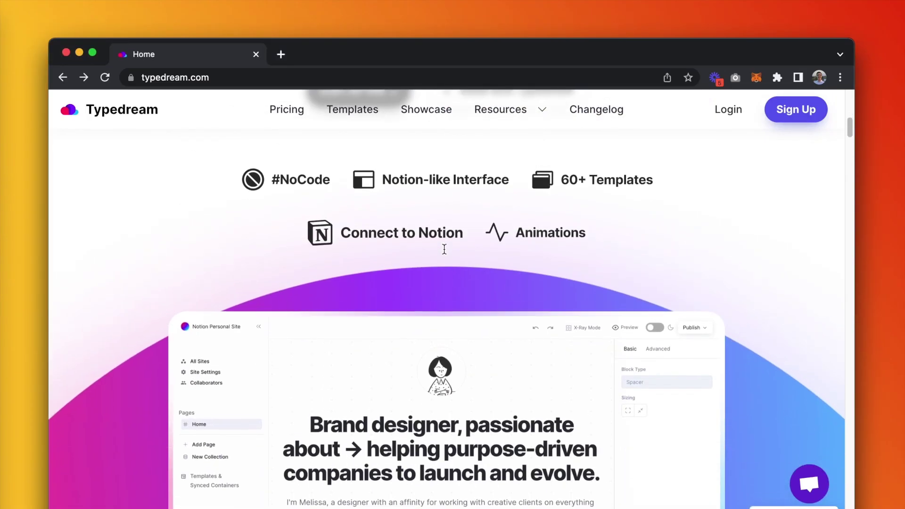
scroll(445, 249, "up", 5)
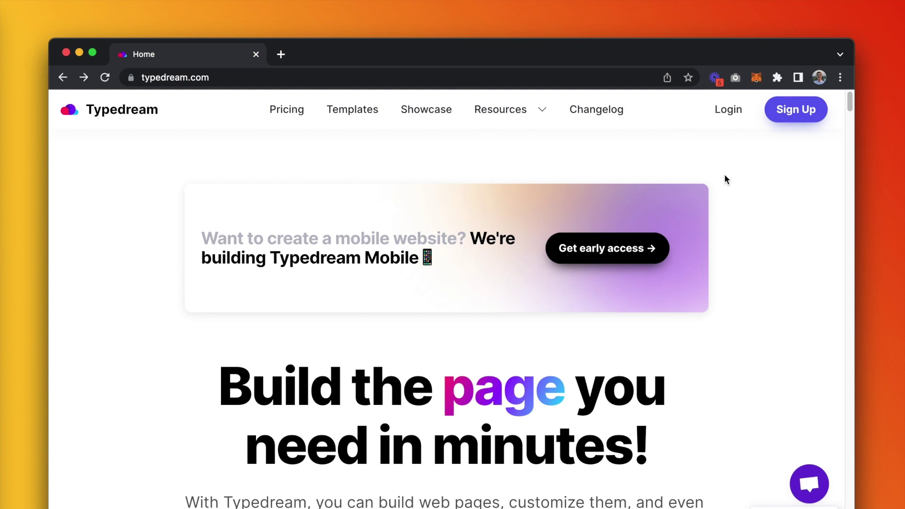
left_click(730, 110)
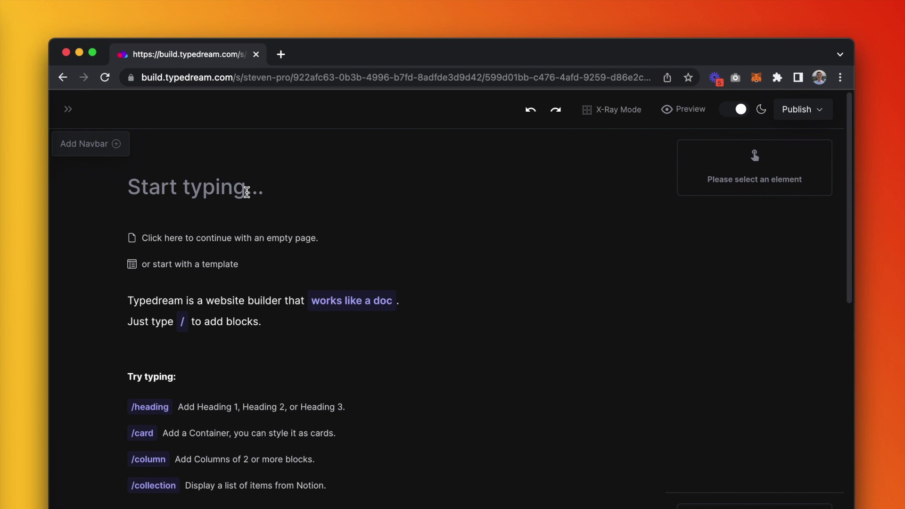
Start an empty page, lengthen the top spacer, and add a centred Heading 2 'What are you looking for?'.
left_click(247, 192)
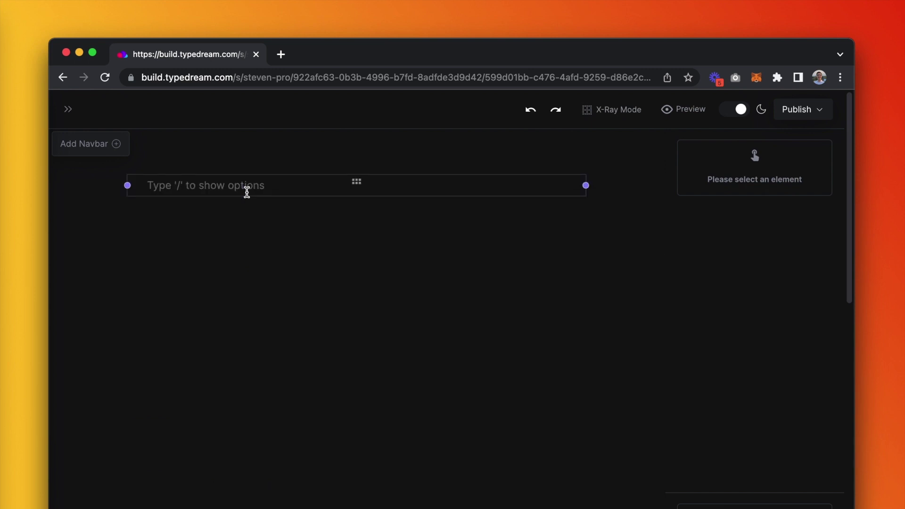
left_click(356, 176)
left_click_drag(355, 176, 356, 235)
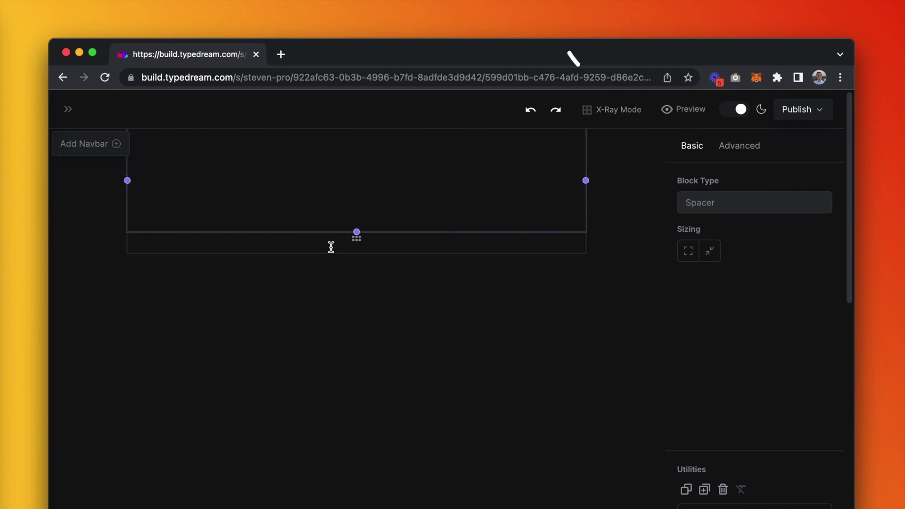
left_click(331, 245)
type("/h2")
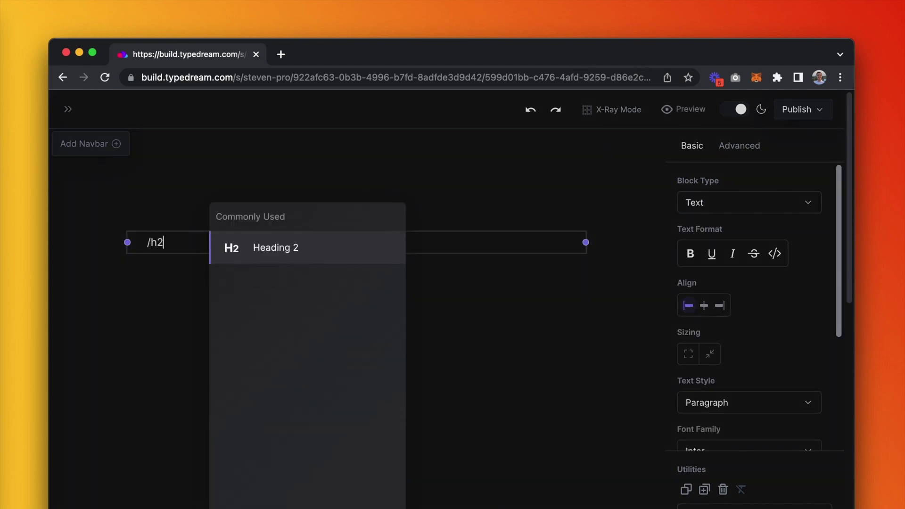
key("Return")
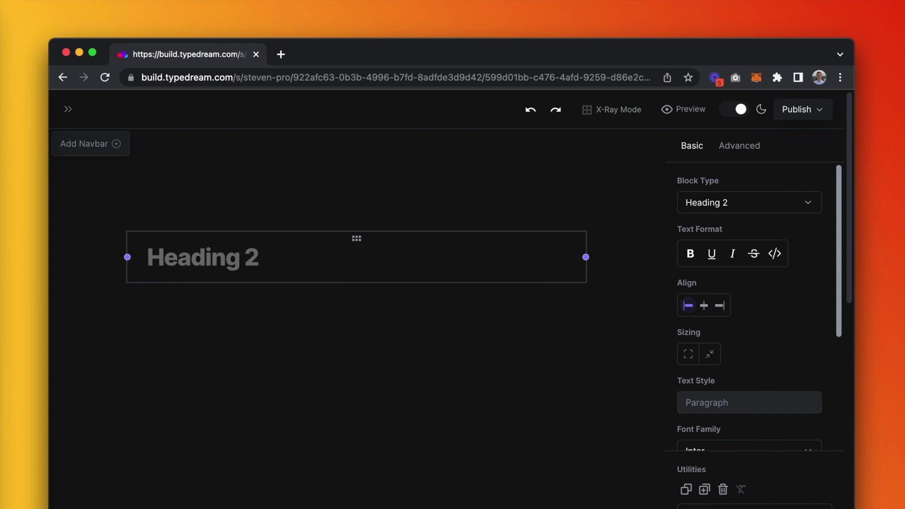
type("What are you ")
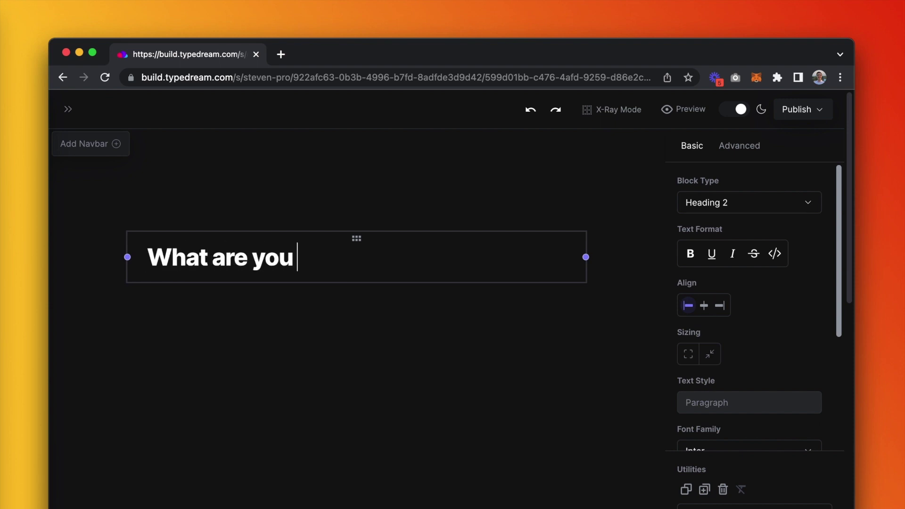
type("looking for?")
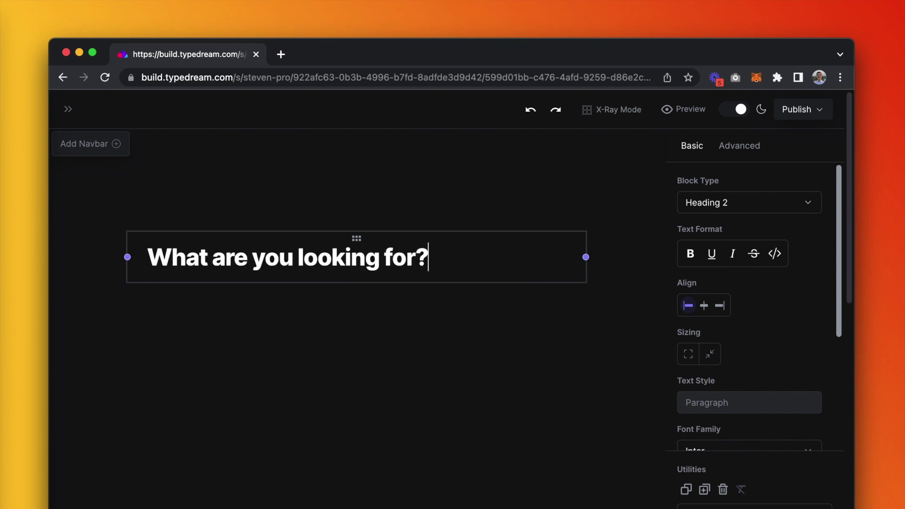
left_click(704, 307)
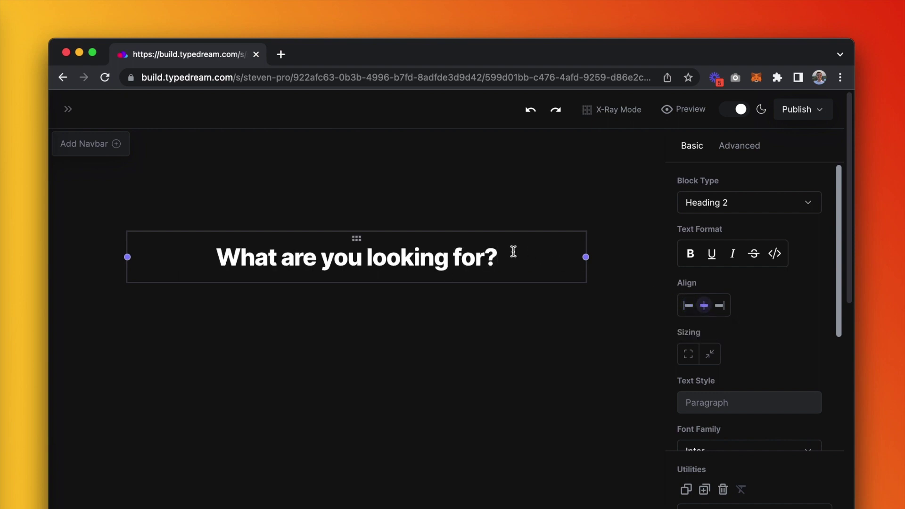
Insert a columns block below the heading and extend it to three columns.
key("Return")
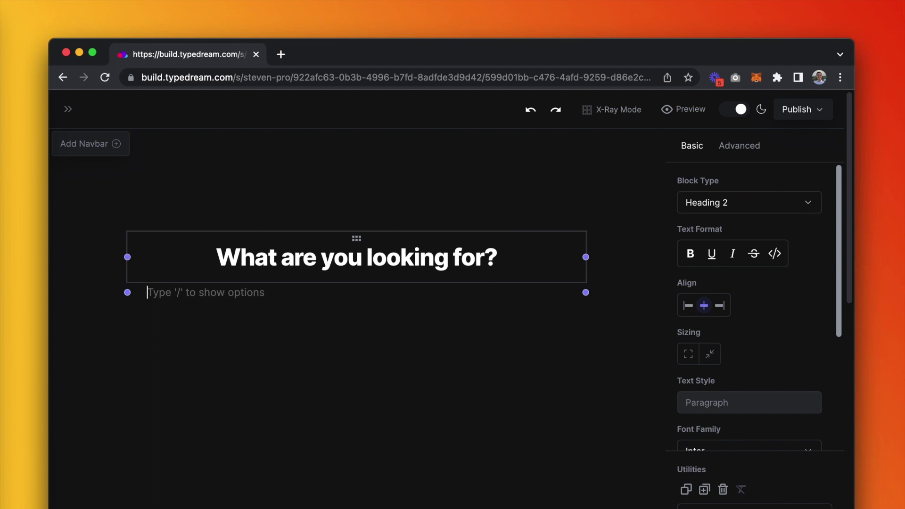
type("/colum")
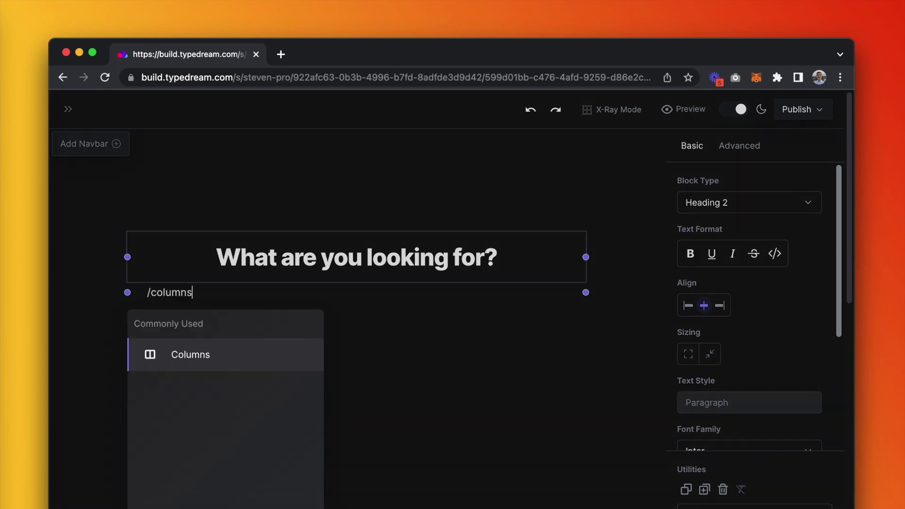
type("ns")
key("Return")
left_click(526, 306)
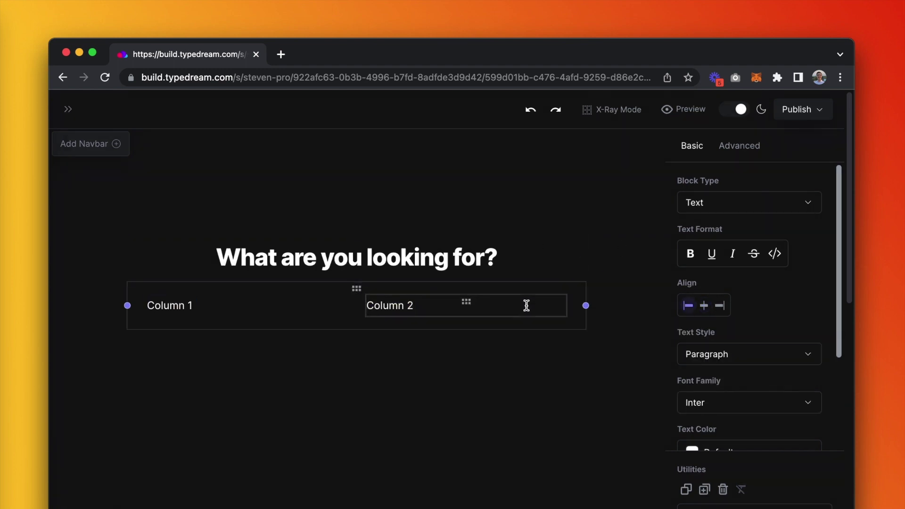
key("Return")
left_click_drag(468, 324, 571, 313)
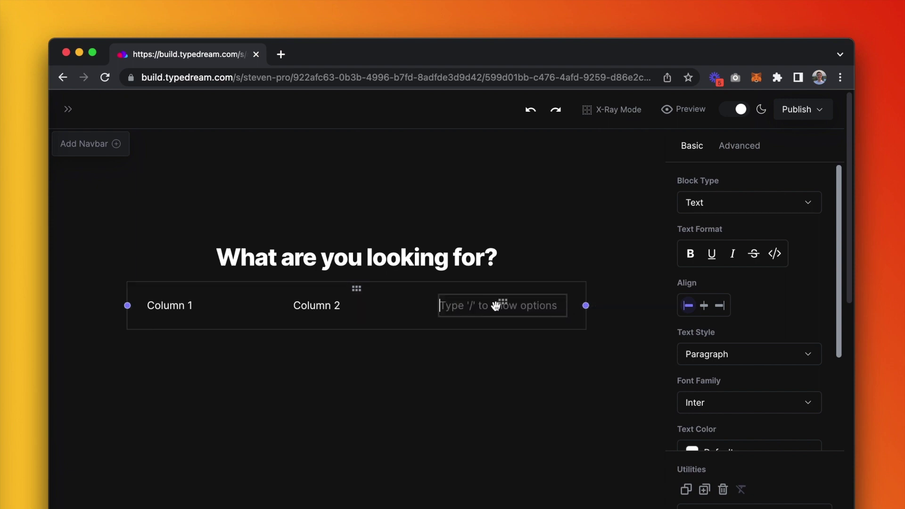
Insert an empty container at the top of each of the three columns.
left_click(147, 305)
key("Return")
key("Up")
type("/conta")
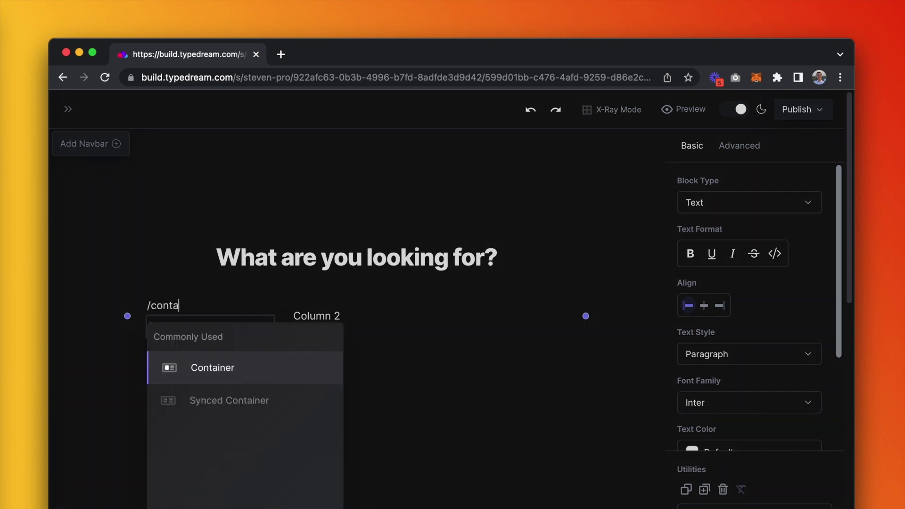
key("Return")
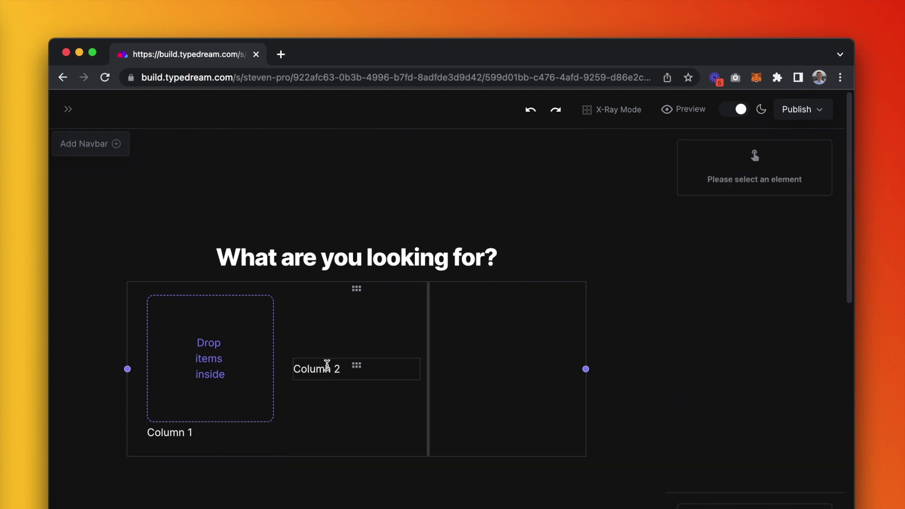
left_click(295, 369)
key("Return")
key("Up")
type("/conta")
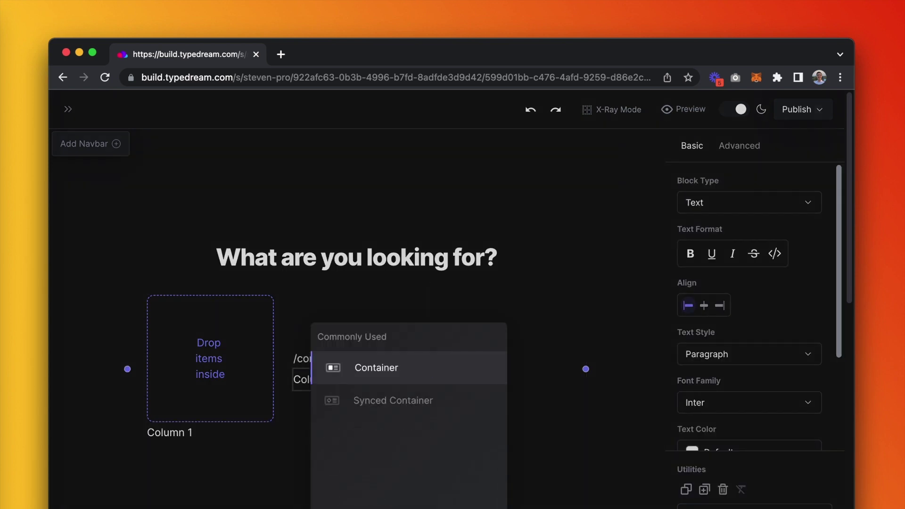
key("Return")
left_click(475, 398)
left_click(480, 368)
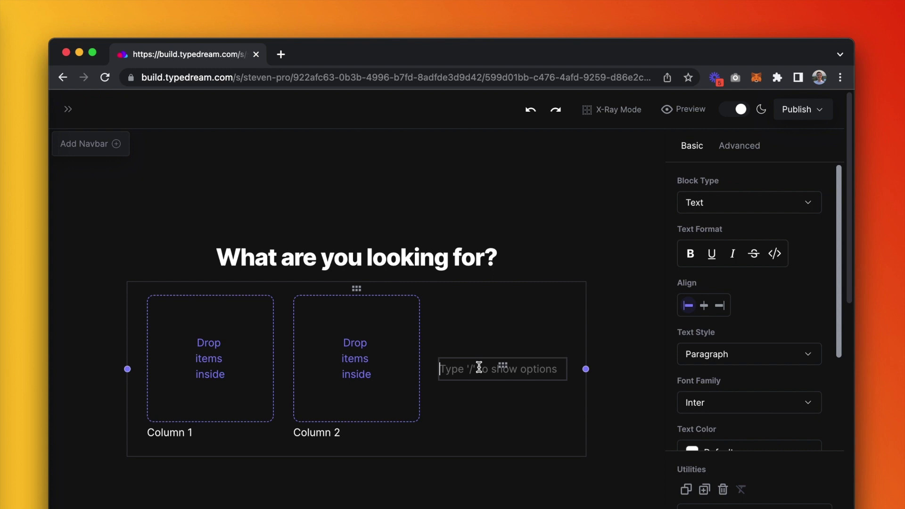
type("/")
key("BackSpace")
Set the containers to Card style and widen the three-column row.
left_click(228, 348)
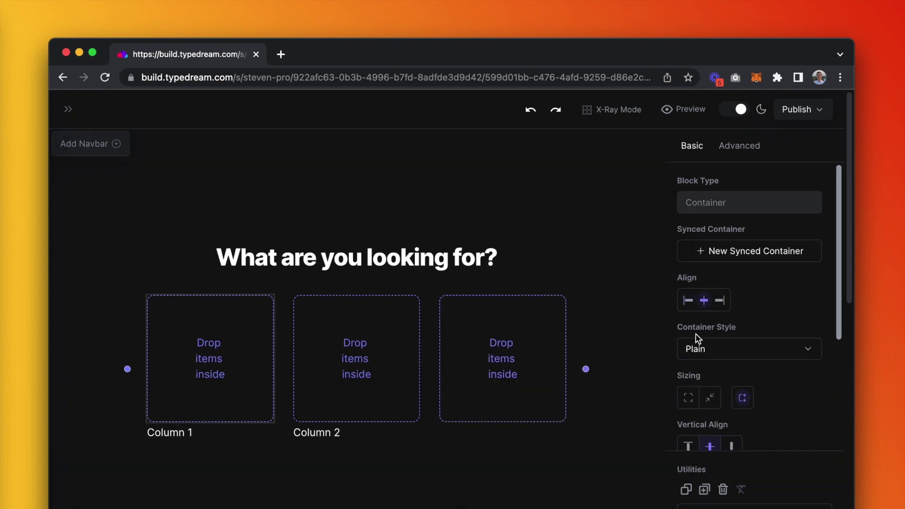
left_click(712, 353)
left_click(712, 412)
left_click(712, 354)
left_click(688, 410)
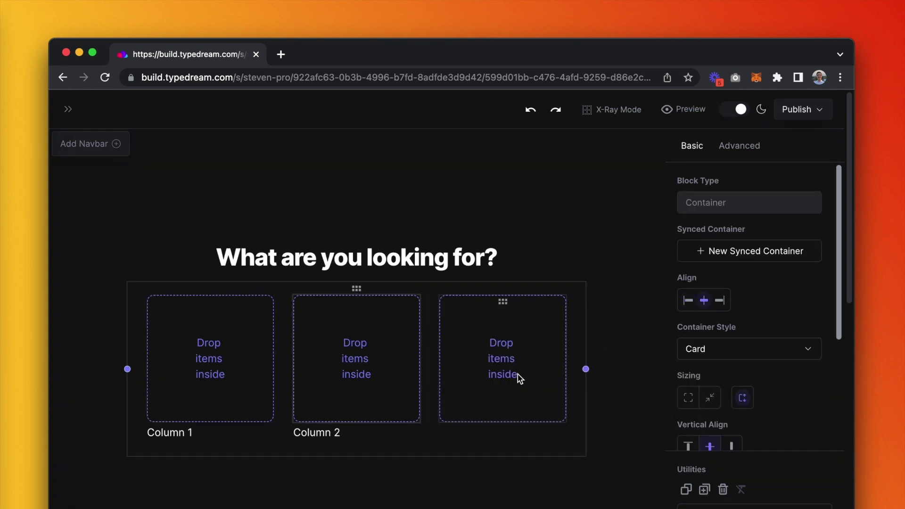
left_click(520, 376)
left_click(712, 352)
left_click(720, 408)
mouse_move(586, 378)
left_mouse_down()
mouse_move(590, 371)
mouse_move(576, 366)
mouse_move(603, 366)
mouse_move(587, 370)
left_mouse_up()
Caption the cards 'A good book', 'A good documentary' and 'A good show', centred.
left_click(201, 435)
triple_click(201, 435)
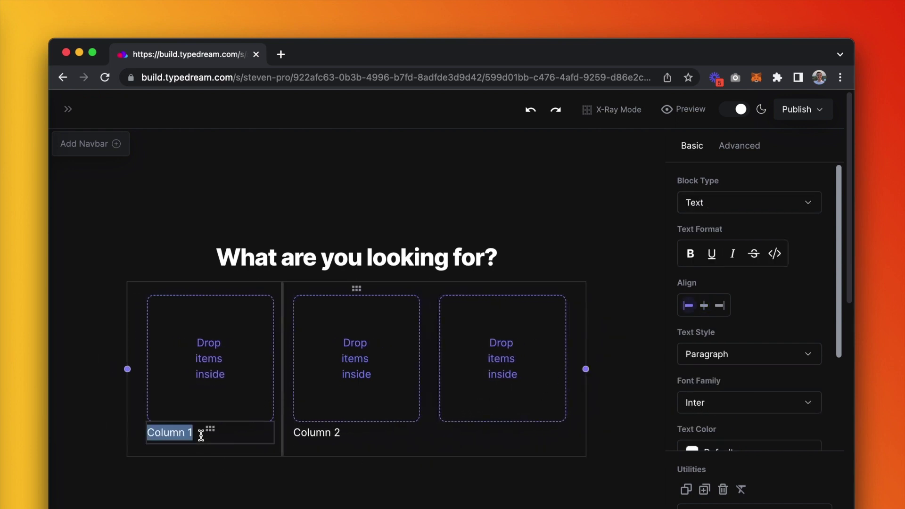
type("A good book")
triple_click(210, 433)
key("ctrl+shift+e")
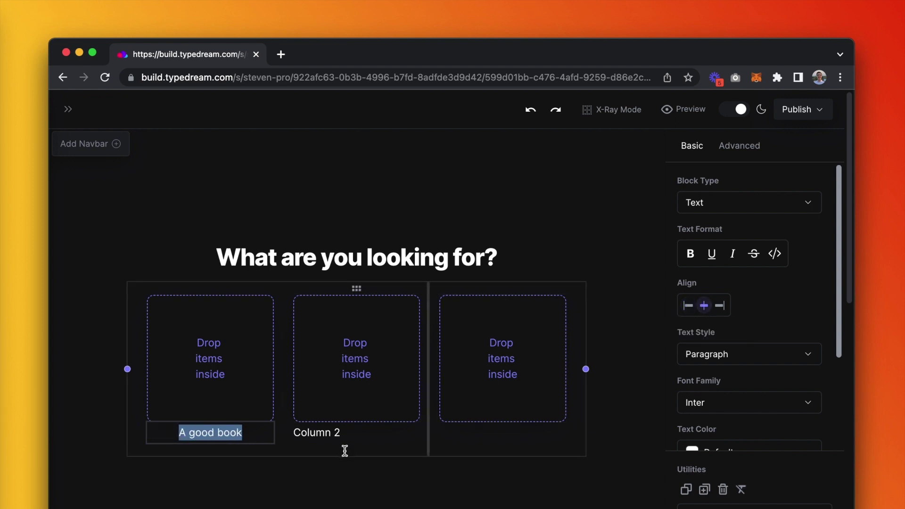
triple_click(349, 430)
type("A good documentary")
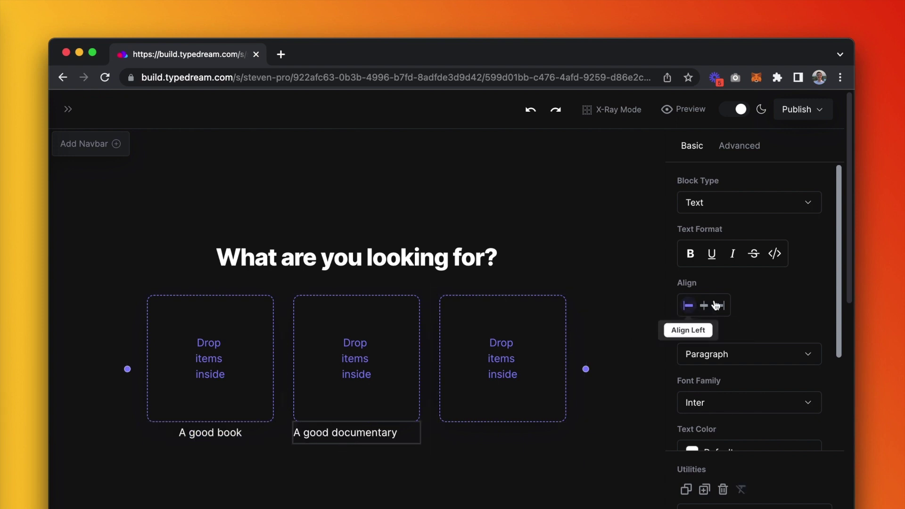
left_click(704, 305)
left_click(501, 432)
type("A good show")
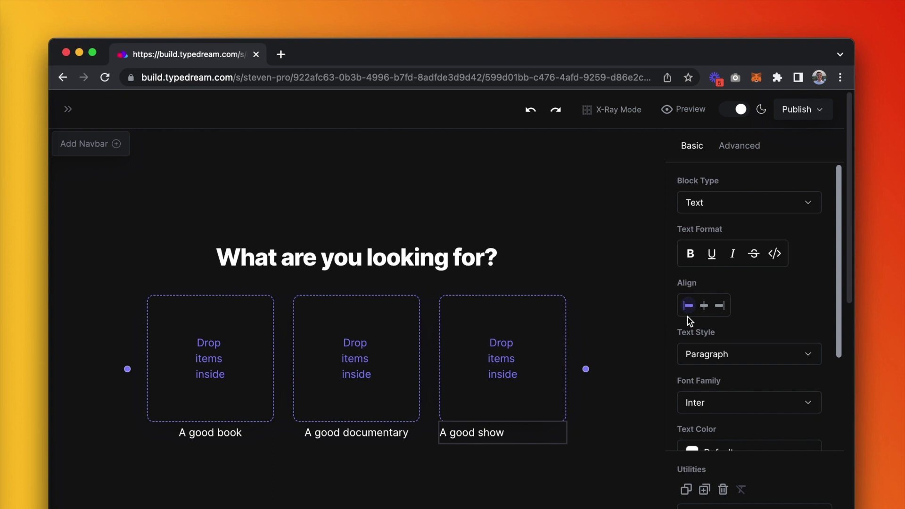
left_click(704, 306)
left_click(188, 359)
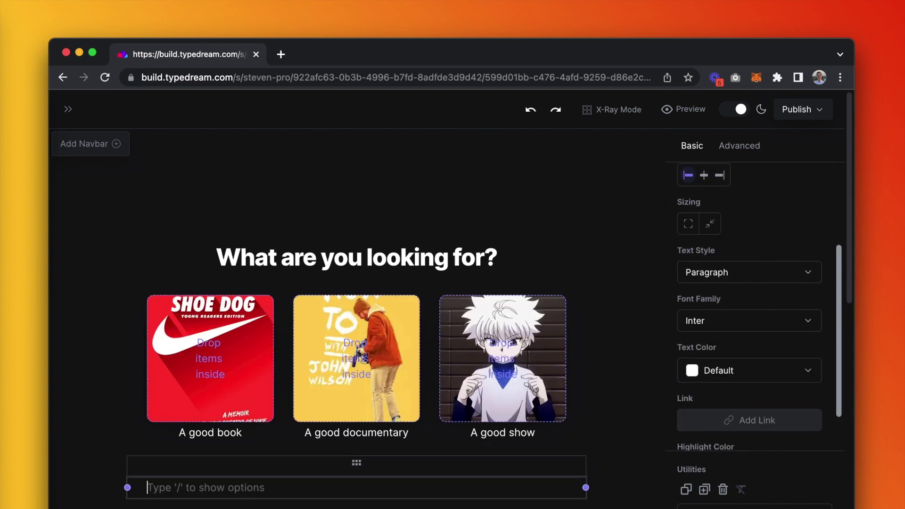
Insert a button block below the cards and give it a white background.
scroll(426, 422, "down", 4)
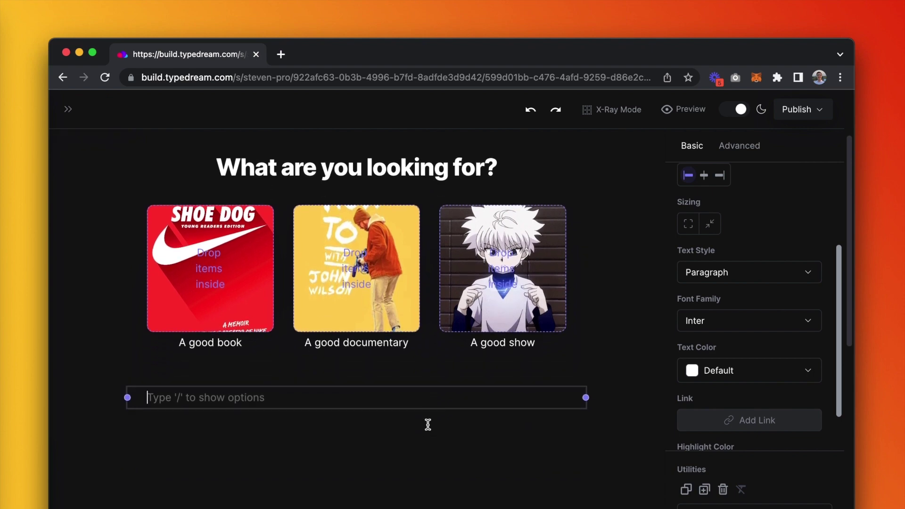
scroll(427, 422, "up", 3)
scroll(428, 425, "down", 1)
type("/butt")
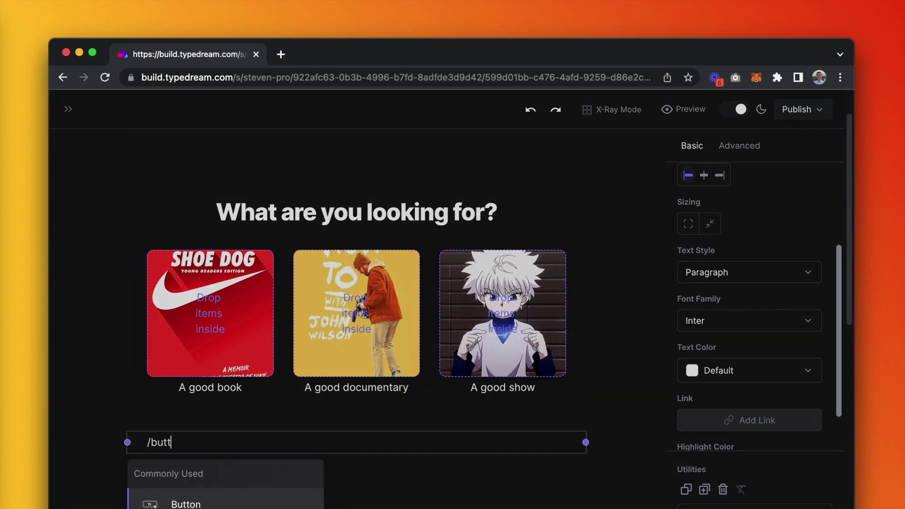
key("Return")
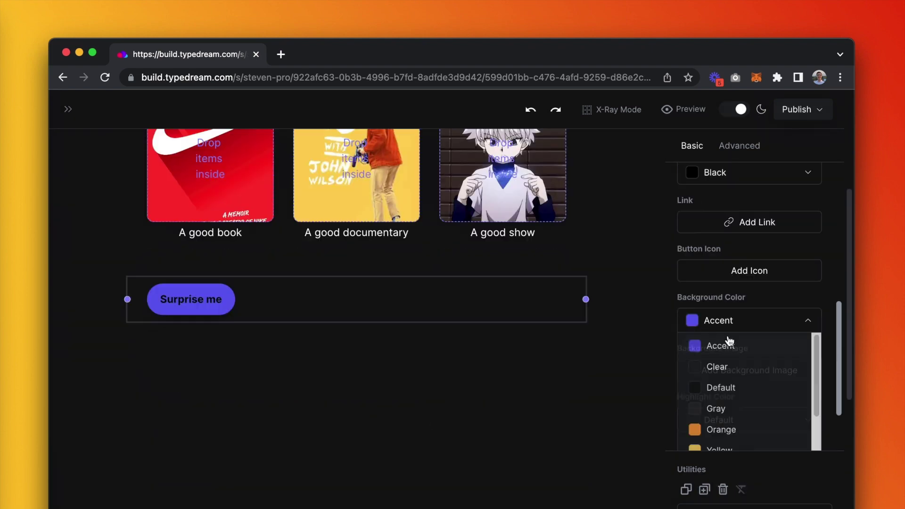
scroll(741, 414, "down", 4)
left_click(721, 370)
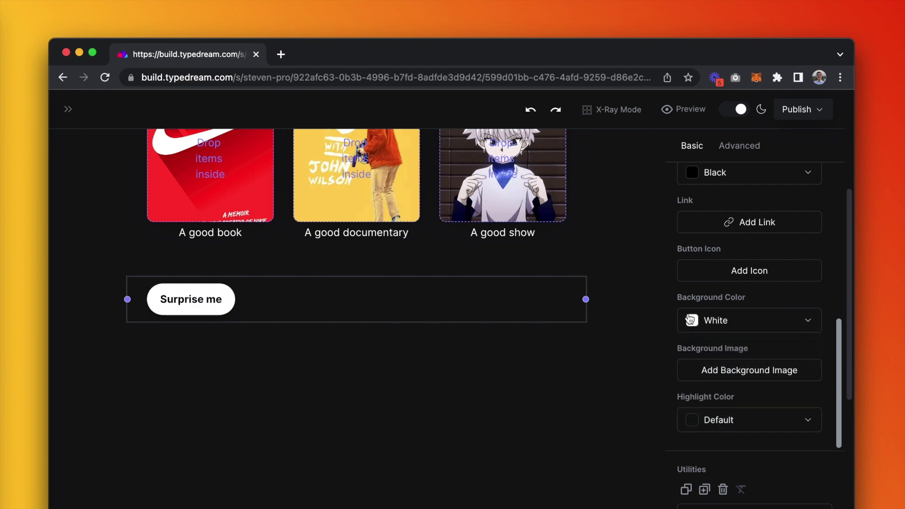
Give the button a black shuffle icon.
left_click(751, 269)
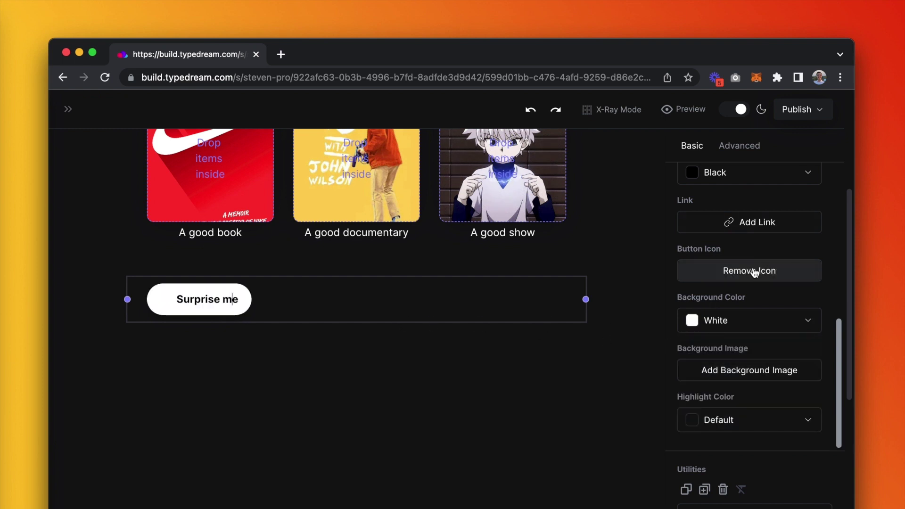
left_click(166, 301)
left_click(201, 355)
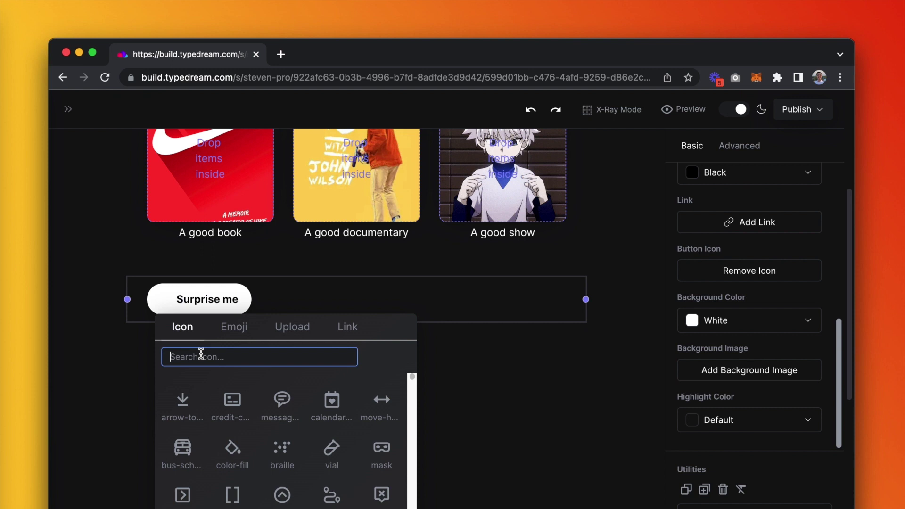
type("shuffle")
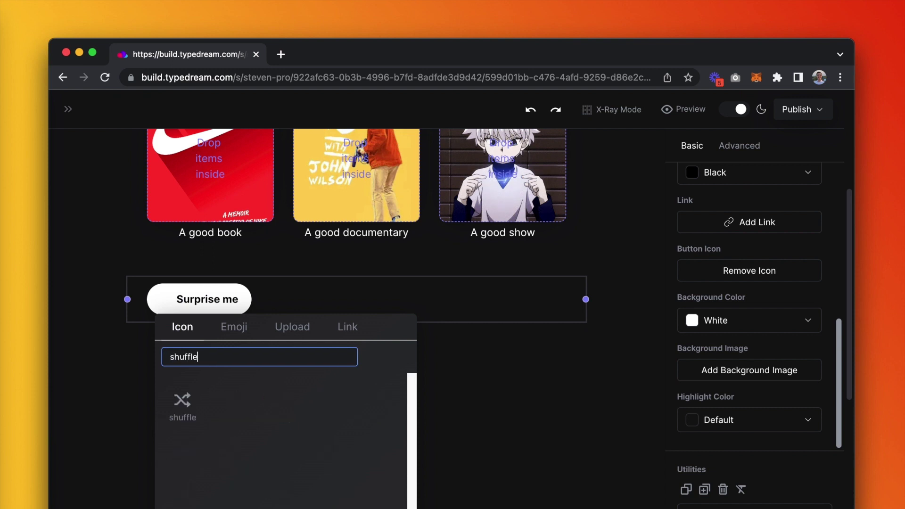
left_click(189, 402)
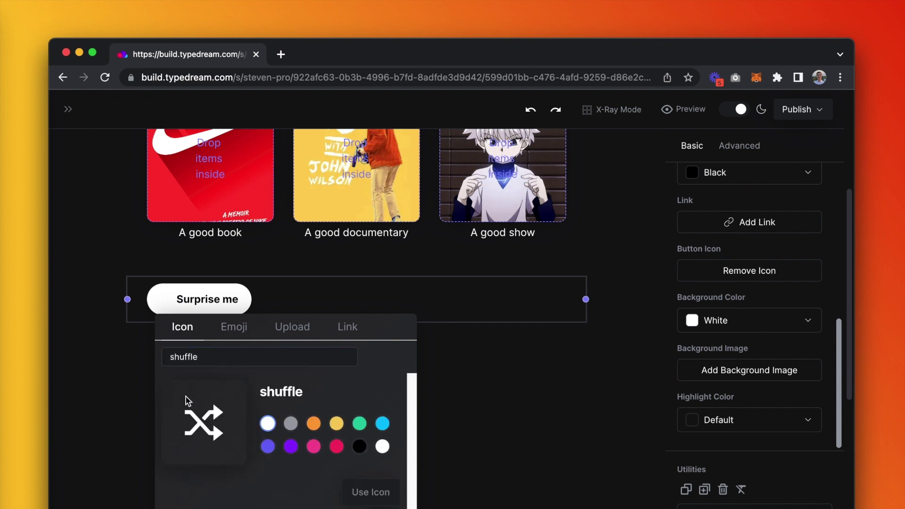
left_click(359, 449)
left_click(369, 494)
Centre the Surprise me button on the page.
left_click(278, 318)
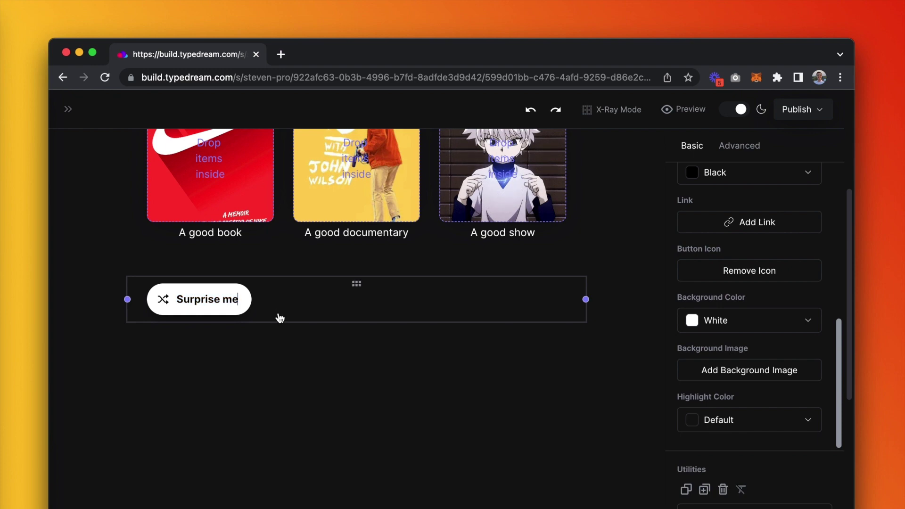
scroll(754, 261, "up", 7)
left_click(704, 286)
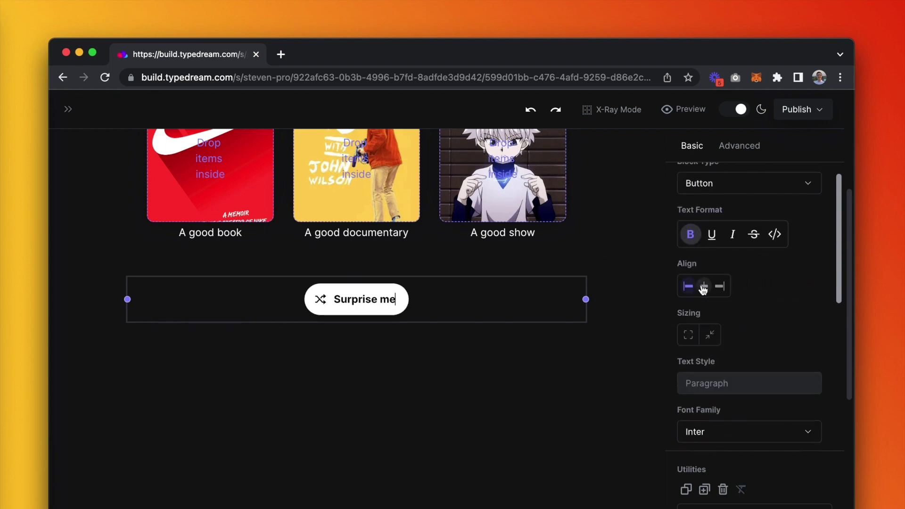
scroll(522, 263, "up", 3)
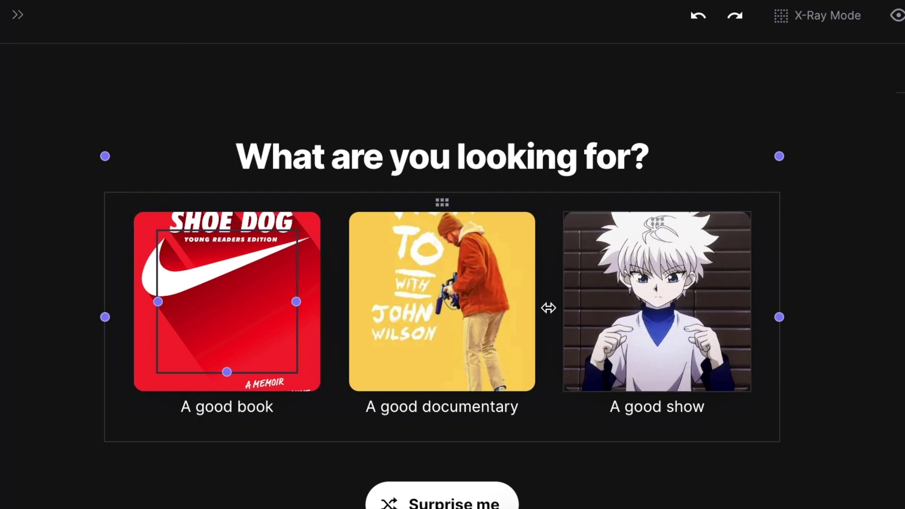
left_click(462, 307)
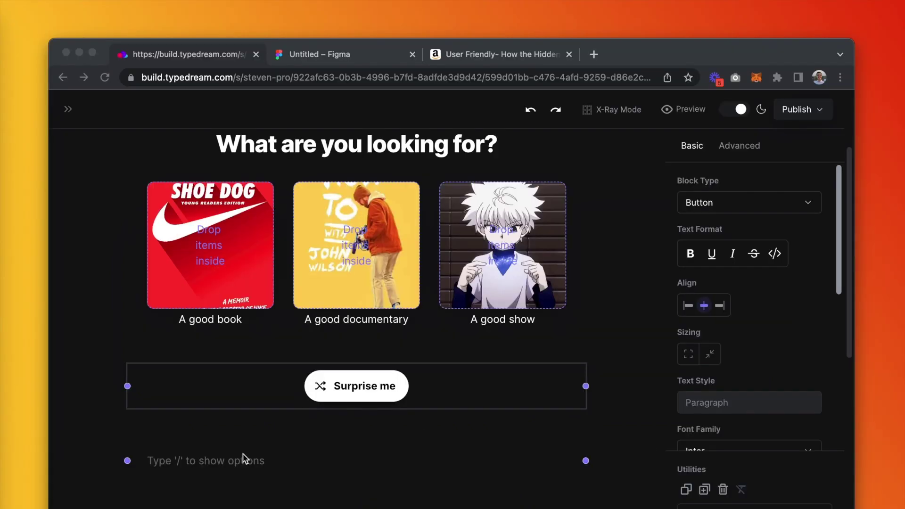
Insert a container below the button and stretch it to full page width.
left_click(241, 461)
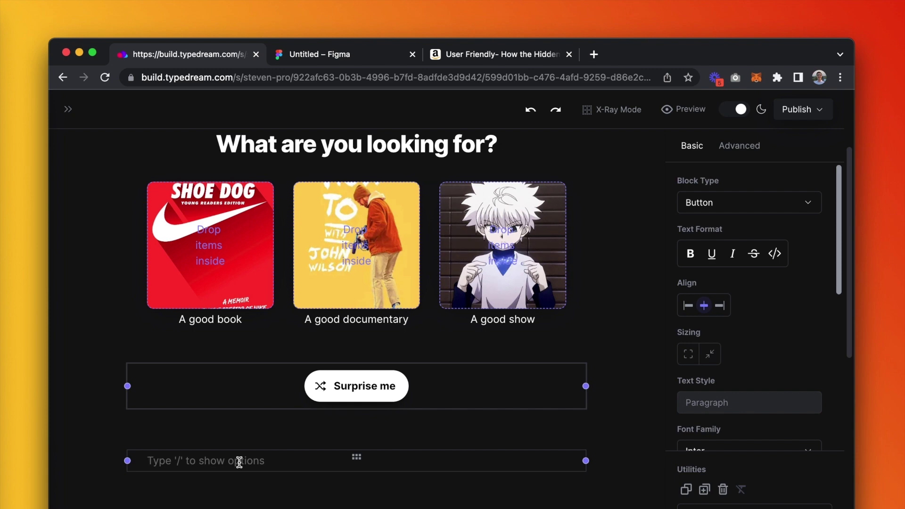
type("/conta")
key("Return")
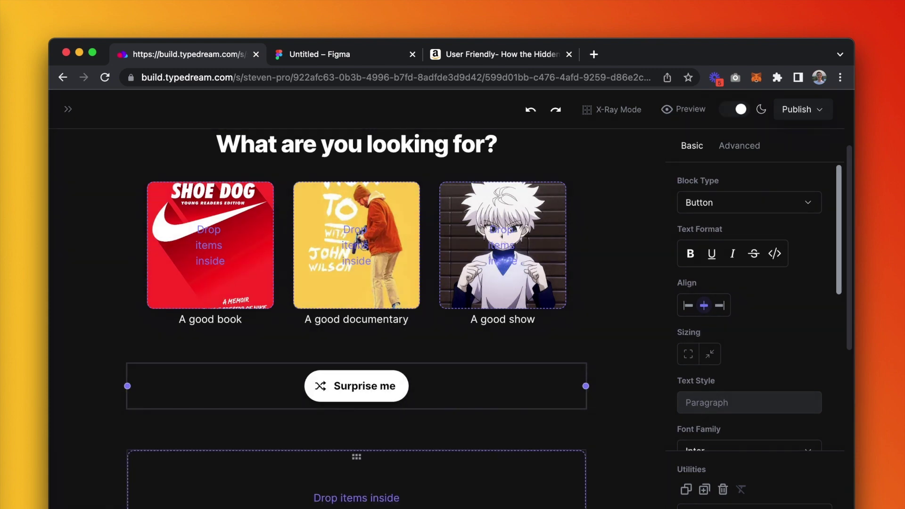
scroll(262, 444, "down", 4)
left_click(344, 406)
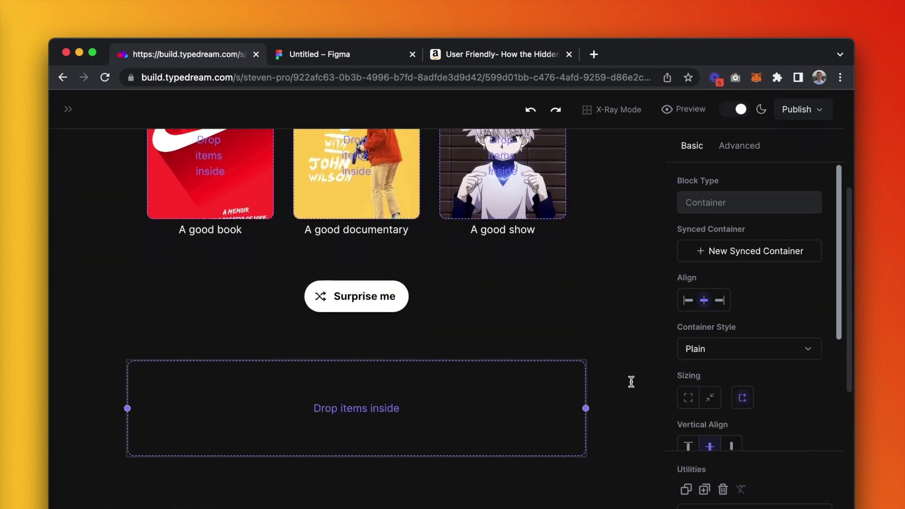
left_click(689, 400)
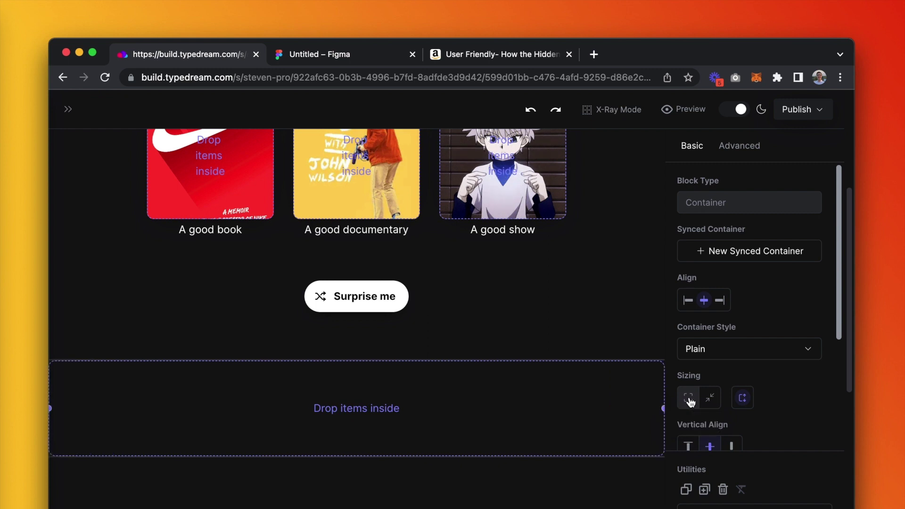
Place the 'You should try User Friendly by Cliff Kuang' headline in the container as Title style.
left_click(746, 403)
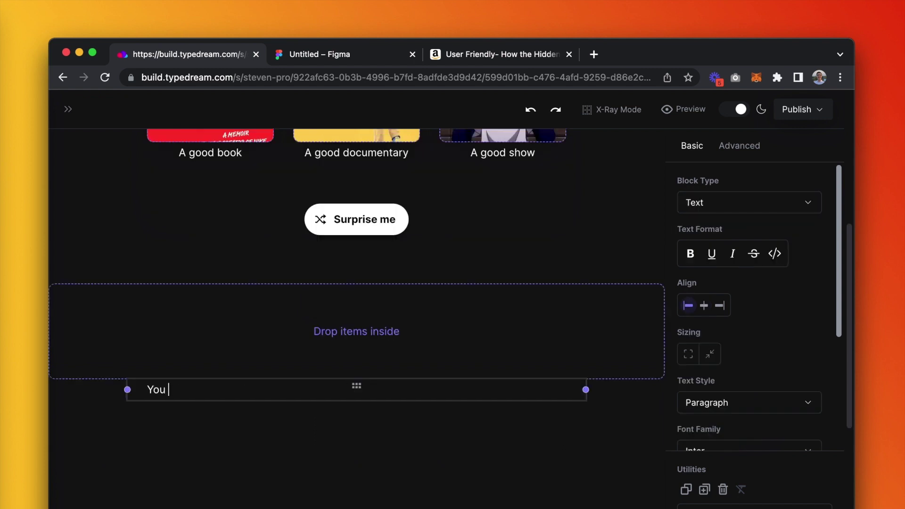
type("y by Cliff Kuang")
scroll(370, 279, "down", 3)
left_click_drag(357, 270, 359, 214)
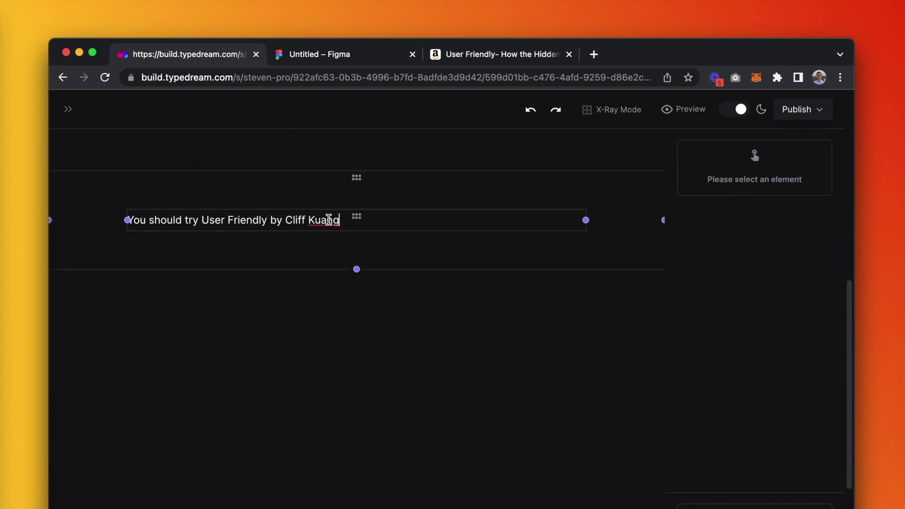
key("super+a")
left_click(768, 357)
left_click(740, 399)
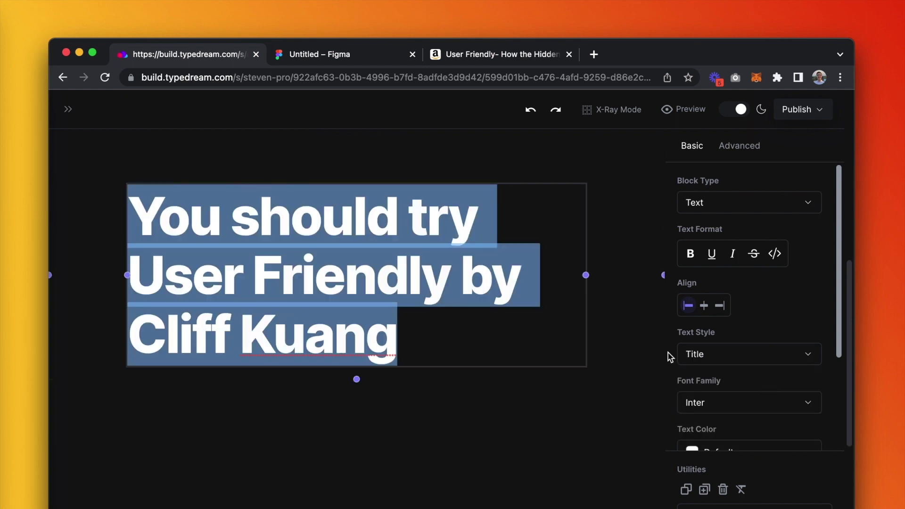
scroll(488, 276, "up", 3)
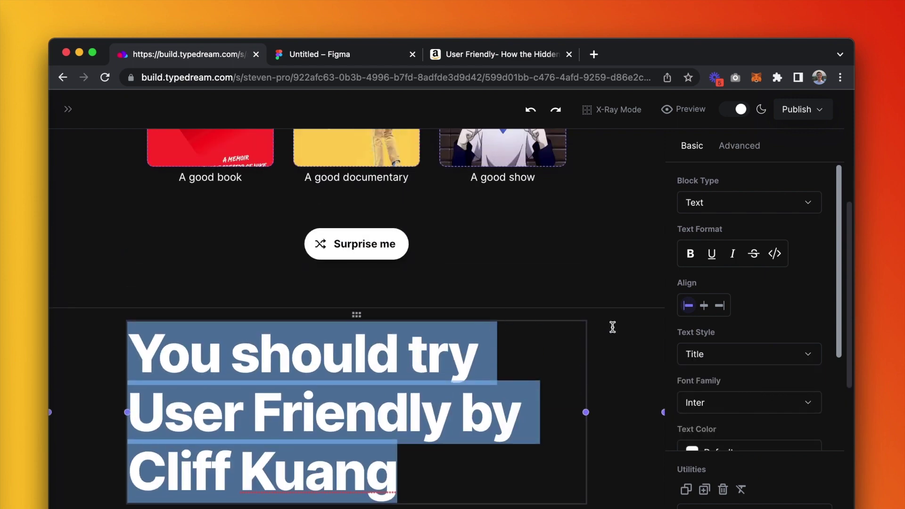
Give the recommendation section a black background and select the words 'User Friendly'.
left_click(643, 385)
scroll(743, 393, "down", 4)
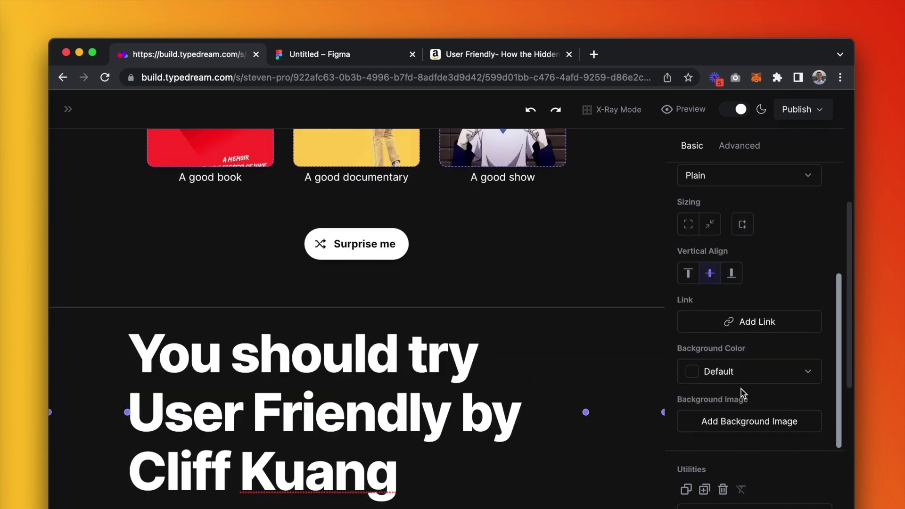
left_click(701, 375)
scroll(733, 406, "down", 5)
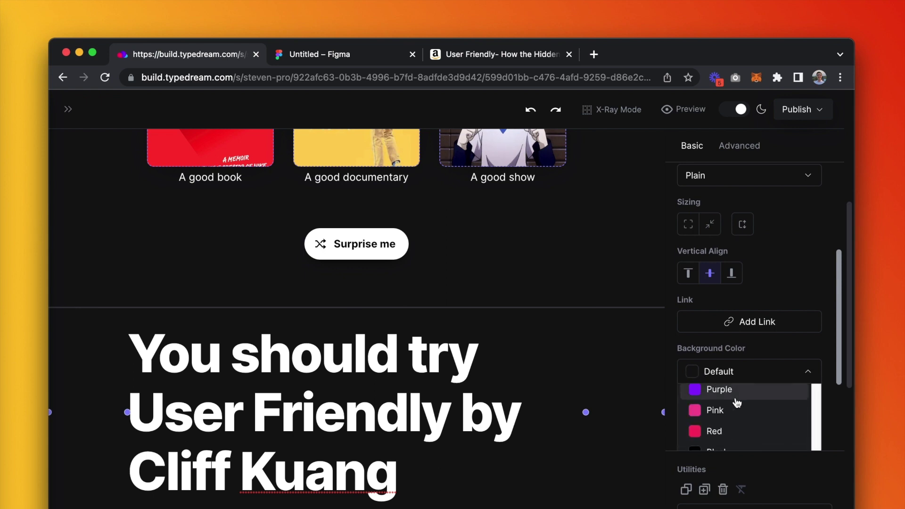
left_click(738, 400)
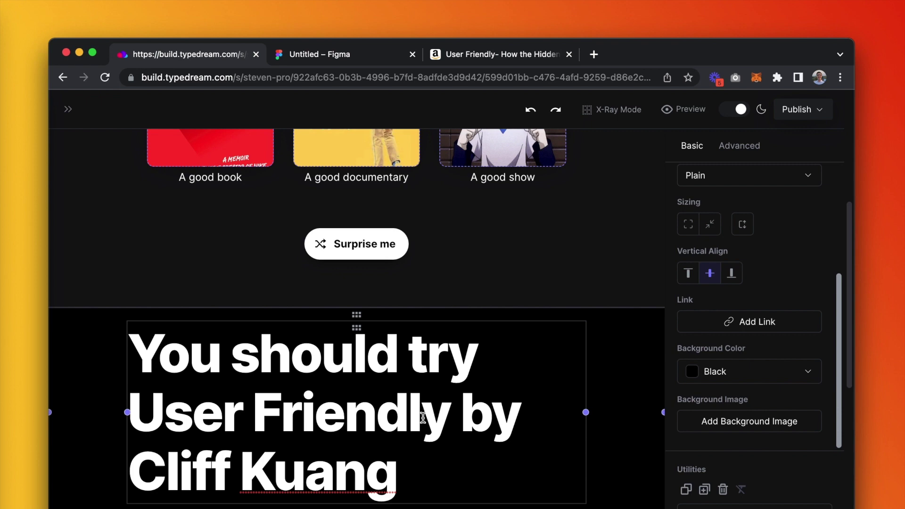
left_click_drag(453, 418, 140, 400)
Draw a 262×262 Figma frame with a yellow-to-orange linear gradient fill and view its CSS.
key("ctrl+Tab")
left_click_drag(387, 260, 557, 429)
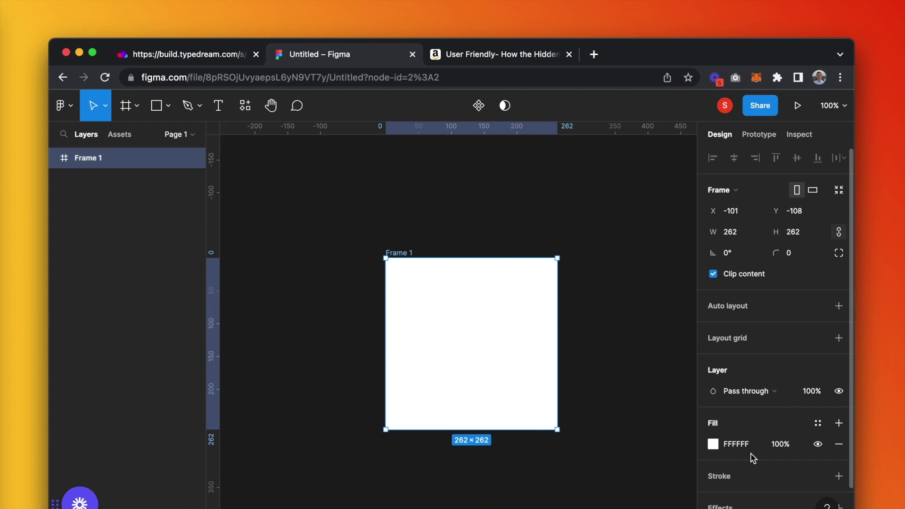
left_click(713, 444)
left_click(569, 196)
left_click(571, 210)
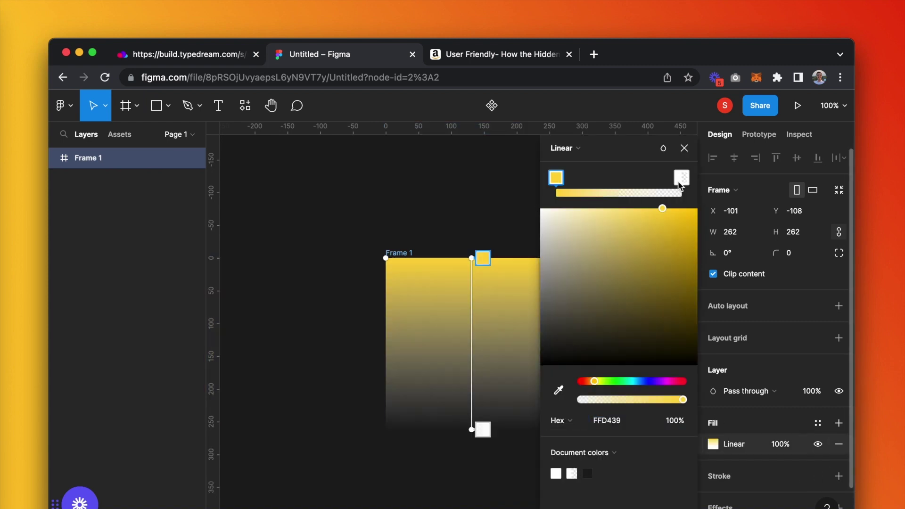
left_click(682, 178)
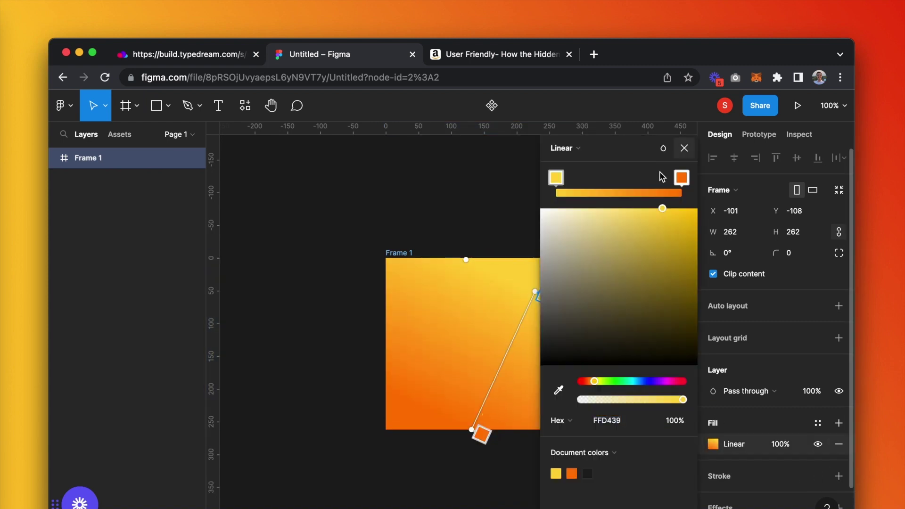
left_click(799, 135)
scroll(776, 377, "down", 5)
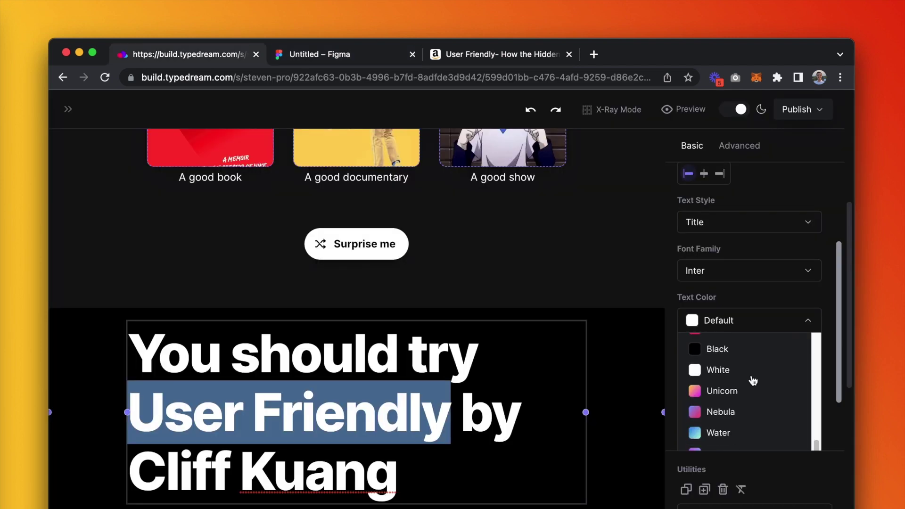
Paste the linear-gradient CSS as the custom text colour for 'User Friendly' and save it.
scroll(783, 380, "down", 3)
left_click(732, 432)
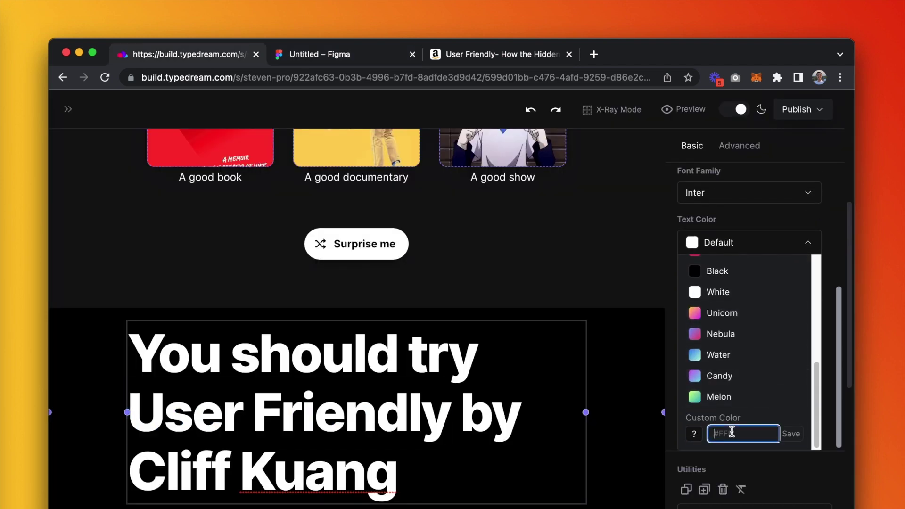
key("super+v")
left_click(792, 435)
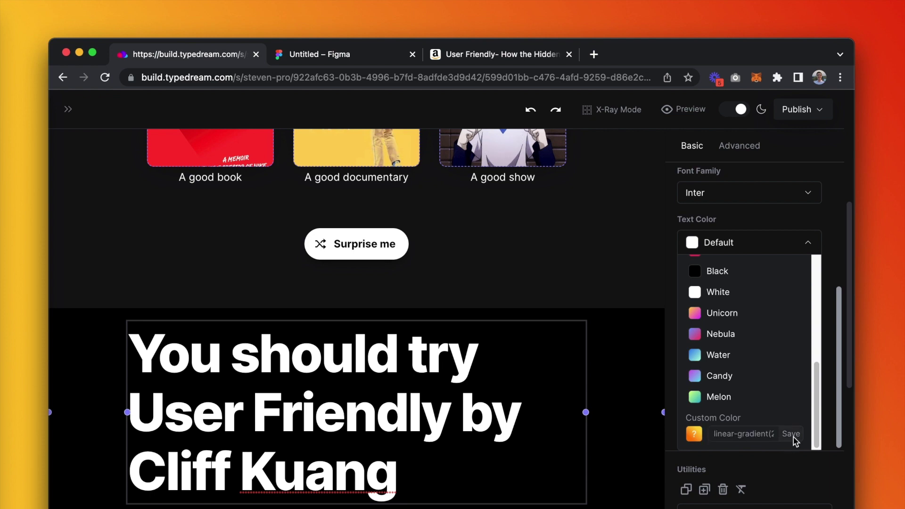
left_click(524, 461)
scroll(524, 461, "down", 5)
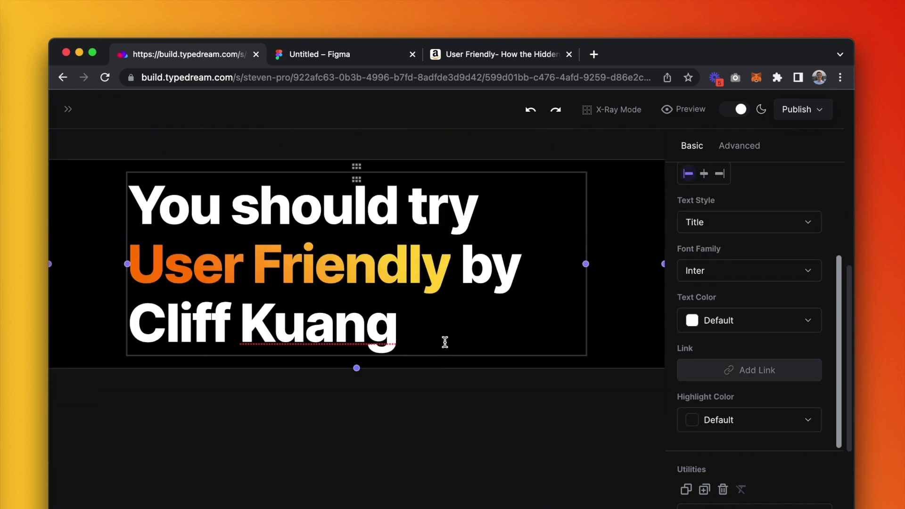
Add an 'Add to my list' button below the headline with a plus icon.
type(".")
key("Return")
type("Add to my list")
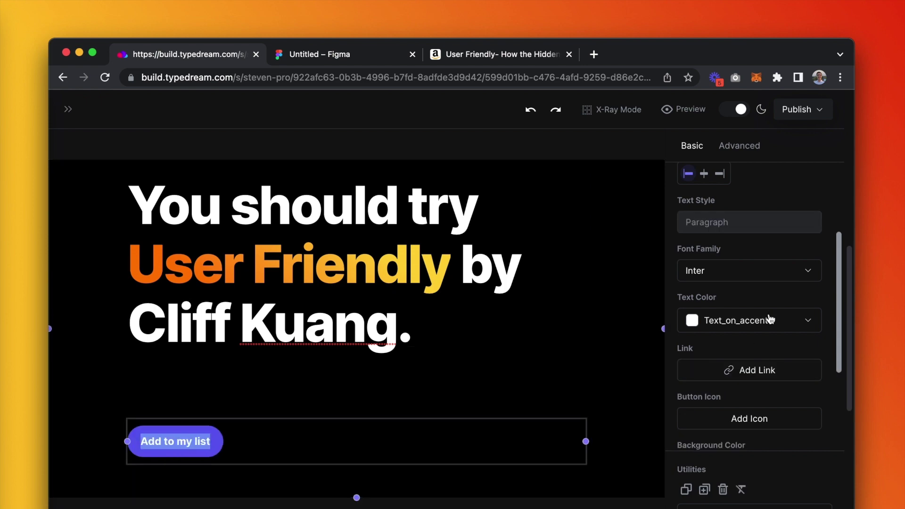
scroll(753, 279, "down", 3)
left_click(750, 271)
left_click(210, 499)
type("plus")
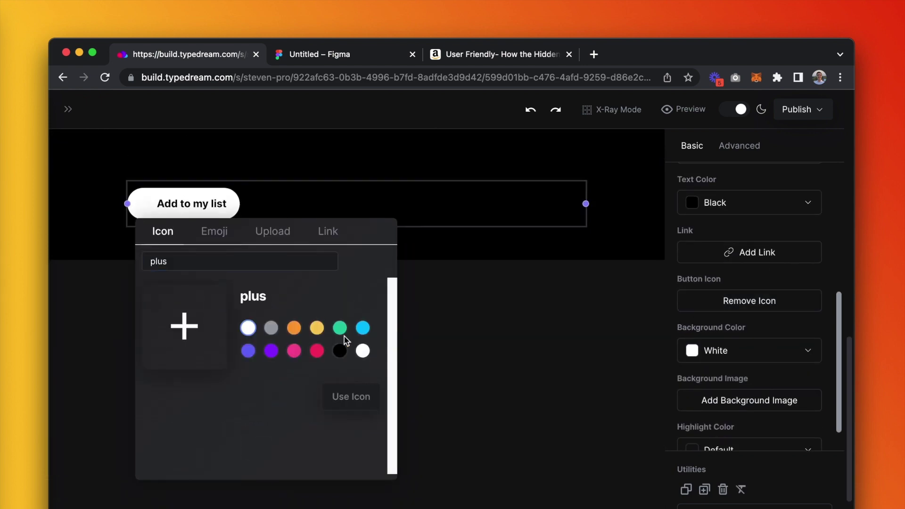
left_click(347, 396)
left_click(324, 259)
Add a clear 'Tell me more about it' button with white text beside the first button.
type("Tell me more about it")
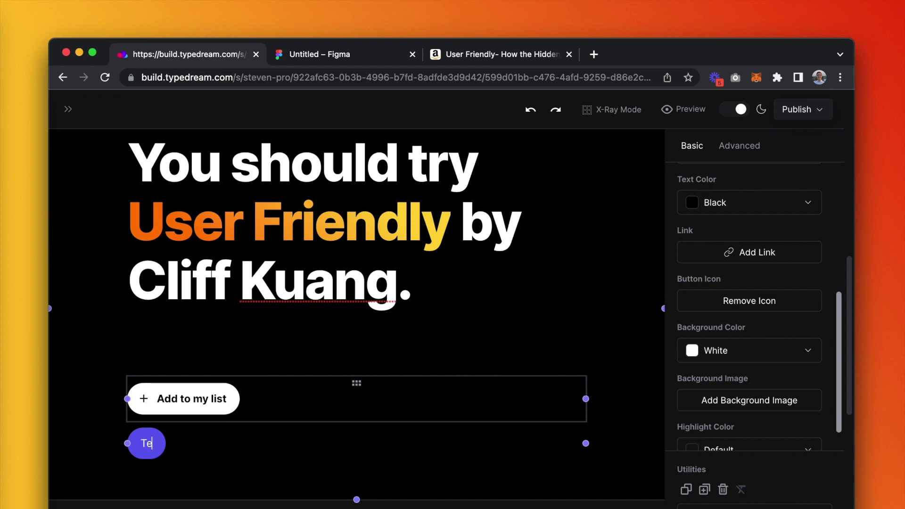
left_click(750, 350)
left_click(757, 421)
scroll(747, 351, "up", 3)
left_click(747, 359)
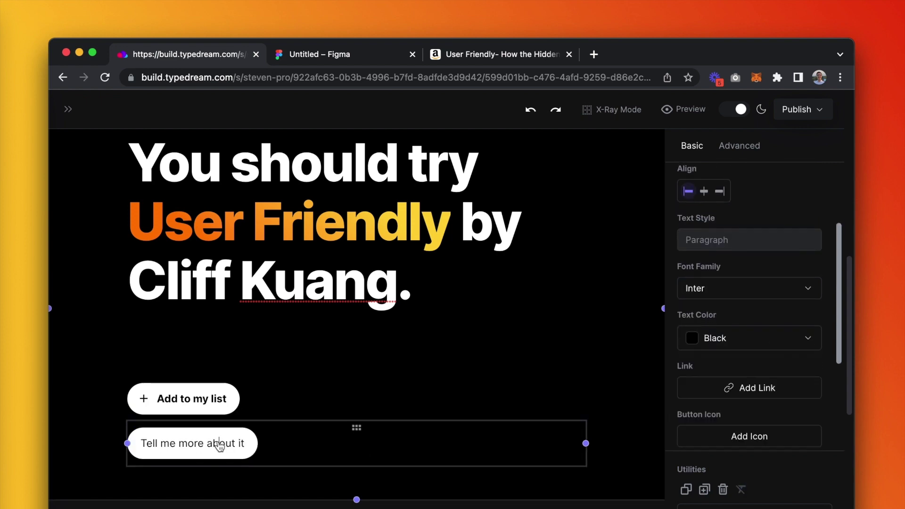
left_click(745, 334)
left_click(742, 355)
left_click(718, 401)
left_click_drag(580, 427, 292, 415)
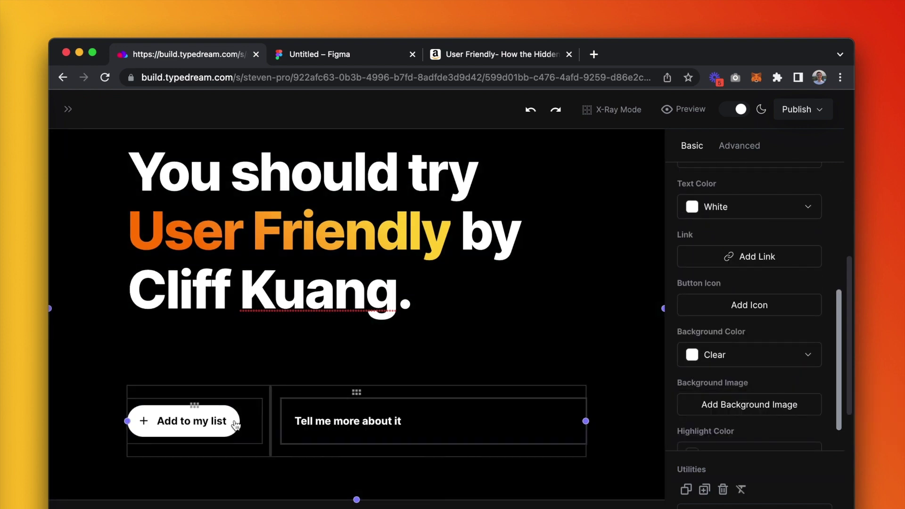
Select the Add to my list button, then select the Amazon book page's web address.
left_click(612, 387)
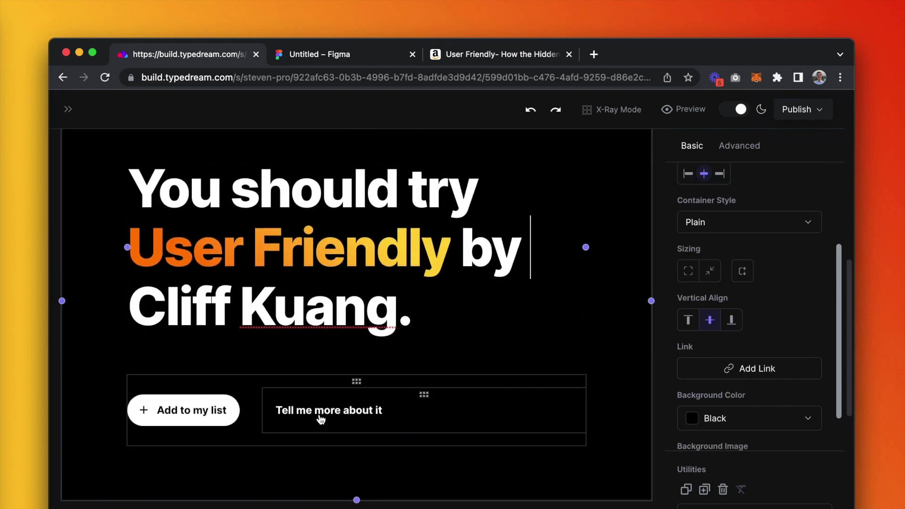
left_click(212, 411)
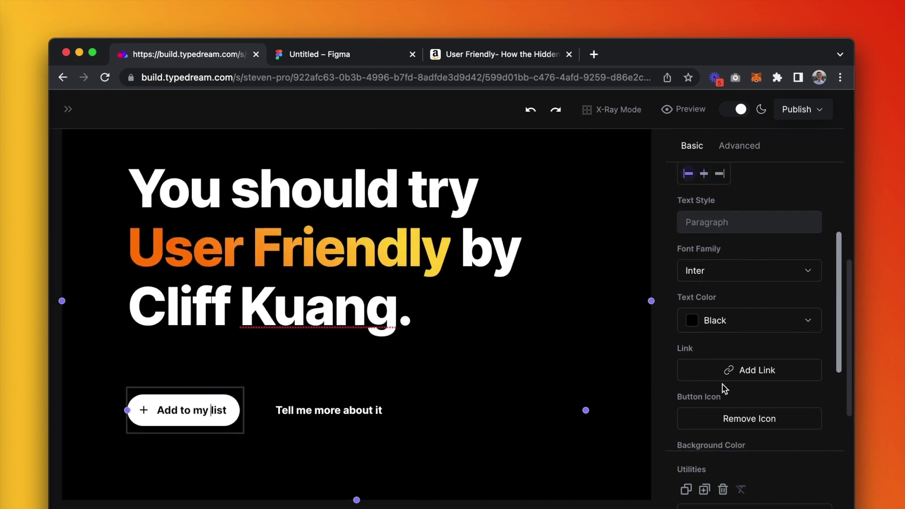
left_click(497, 56)
left_click(483, 72)
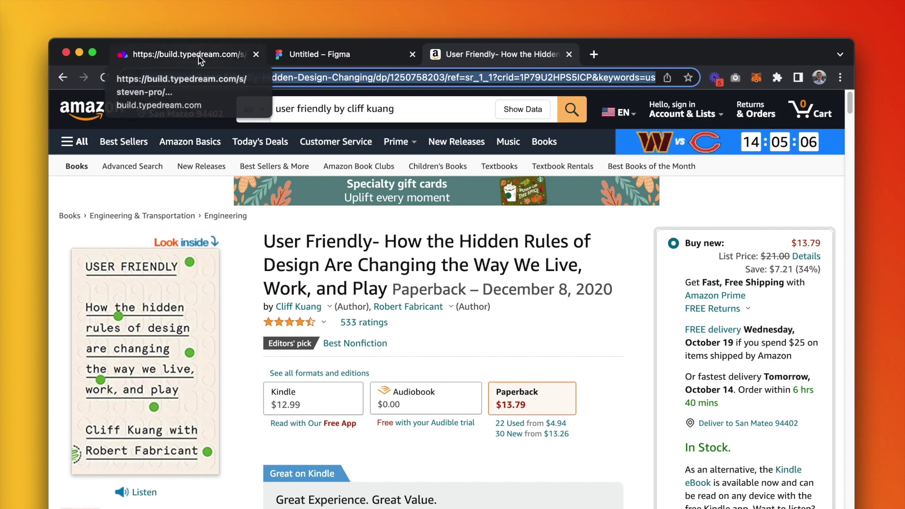
Link the Add to my list button to the pasted Amazon book page URL.
left_click(198, 60)
left_click(754, 374)
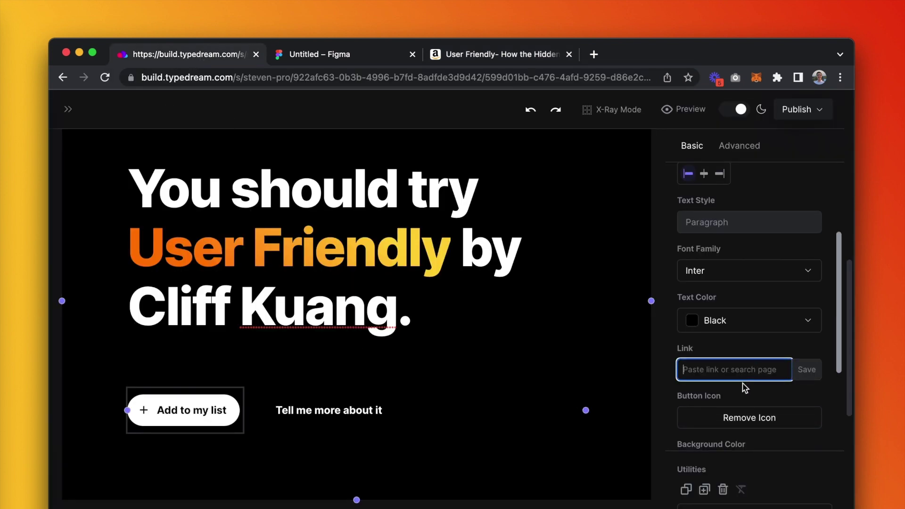
key("super+v")
left_click(798, 375)
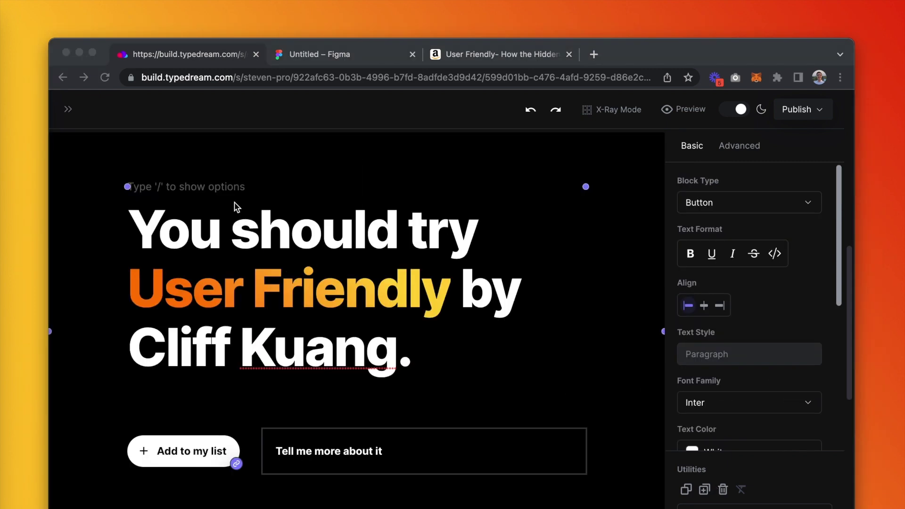
Embed the code <div id="recommend" /> as an anchor above the headline.
left_click(219, 184)
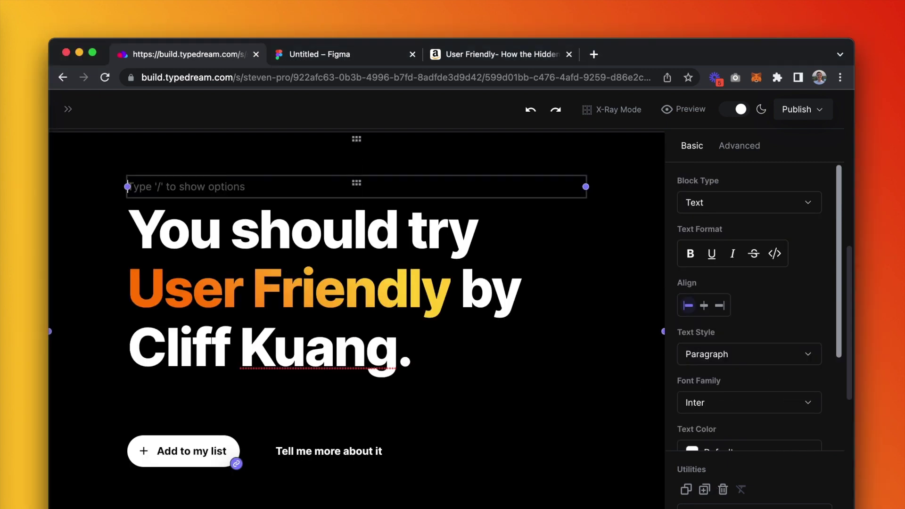
type("/embed")
key("Return")
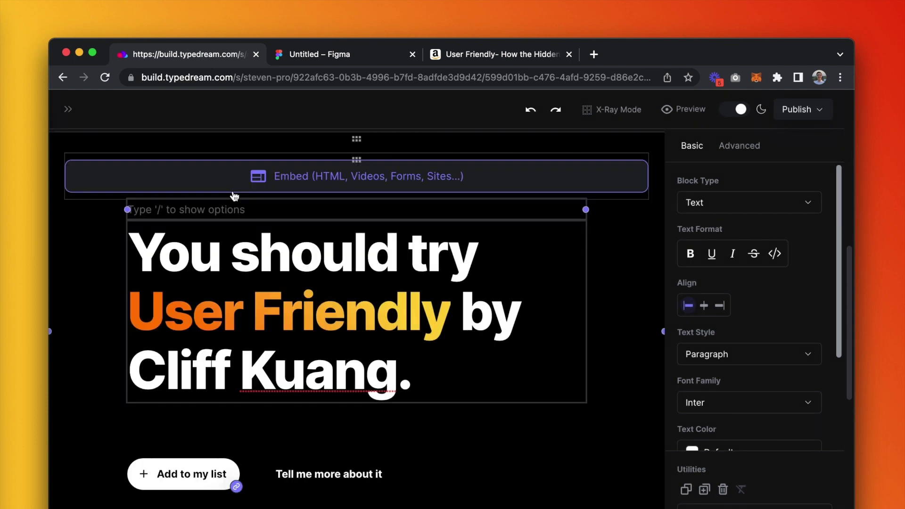
left_click(344, 185)
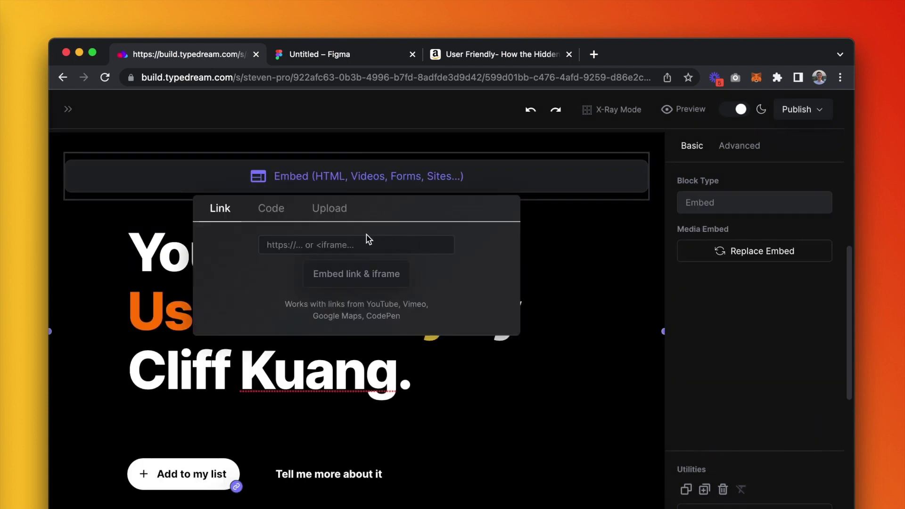
left_click(273, 208)
left_click(309, 266)
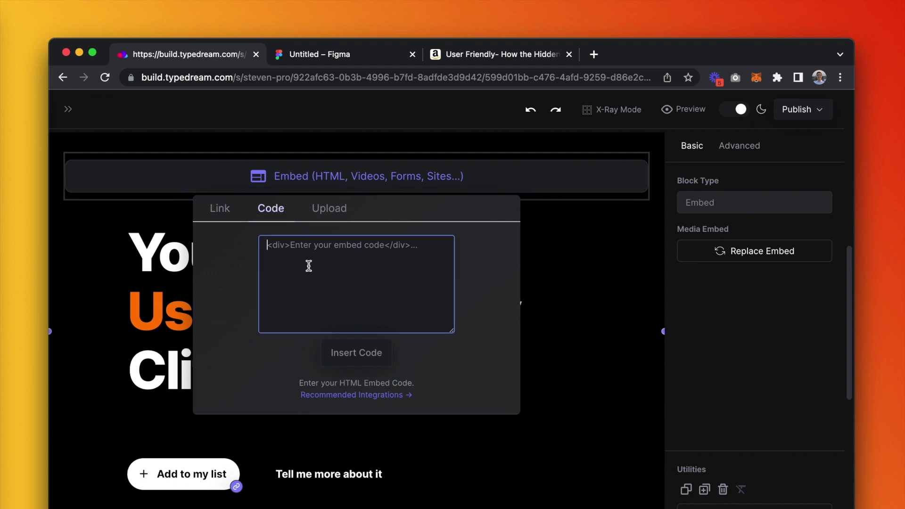
type("<div id=\"")
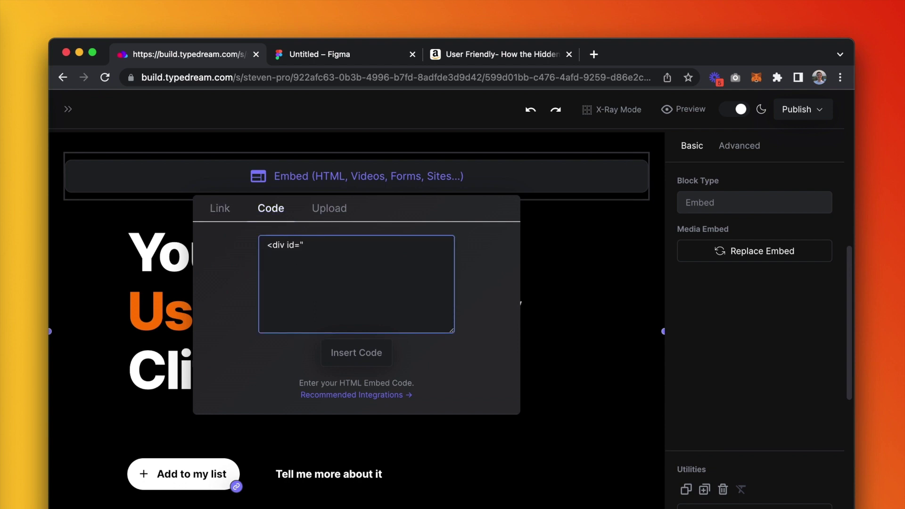
type("recommend\" />")
left_click(357, 353)
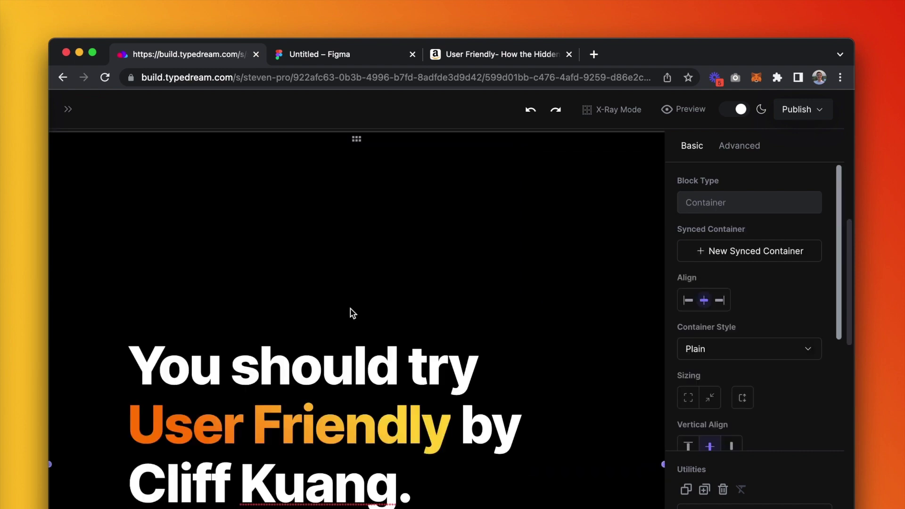
Link the Surprise me button to #recommend.
scroll(349, 292, "down", 8)
scroll(368, 321, "up", 10)
left_click(392, 363)
left_click(749, 334)
type("#recommend")
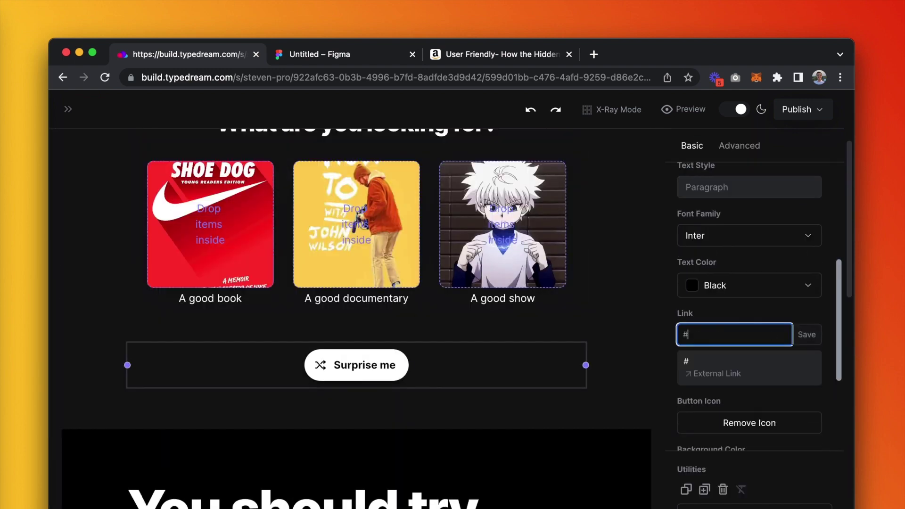
left_click(806, 336)
scroll(607, 330, "down", 10)
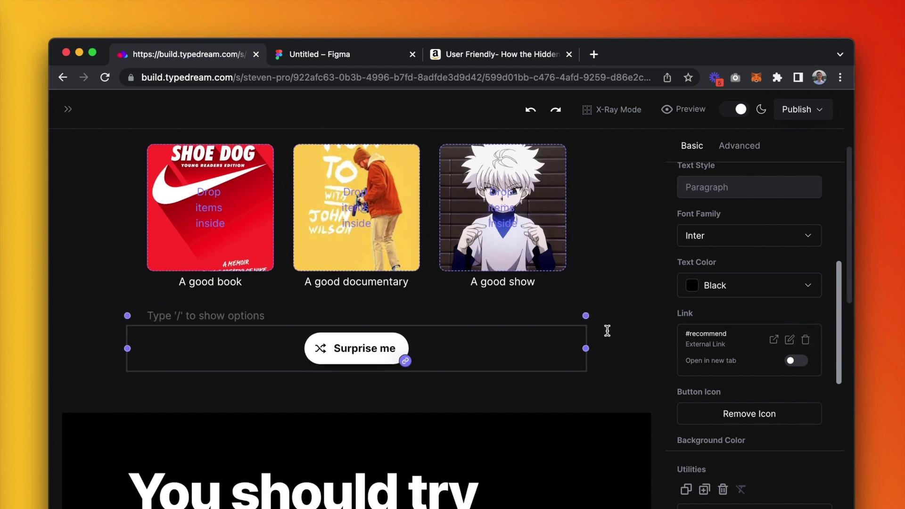
Type the heading 'Browse all my recommendations.' and insert a Collection block below it with /collection.
left_click(331, 366)
type("Brow")
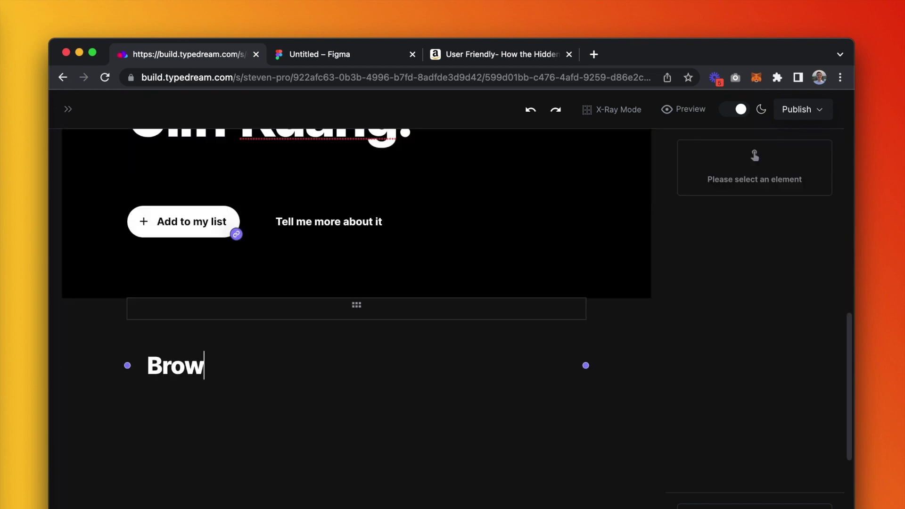
type("se all")
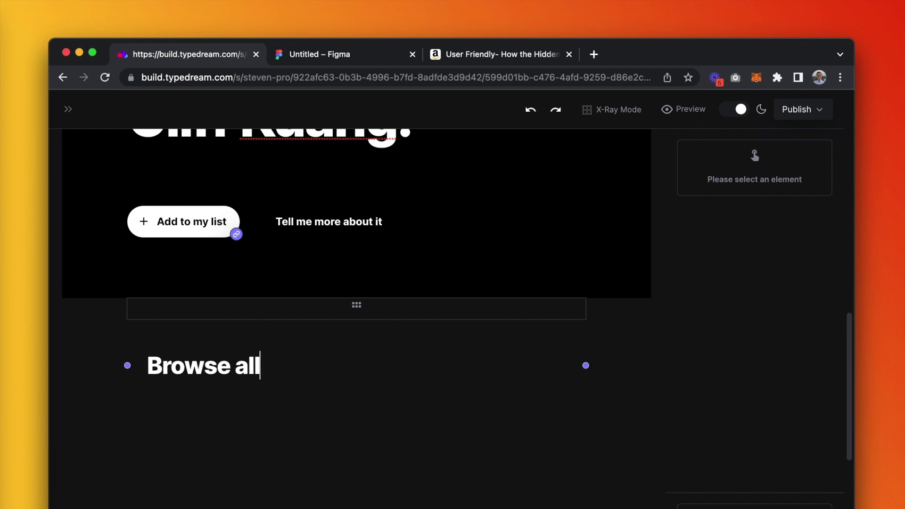
type(" my recommendations.")
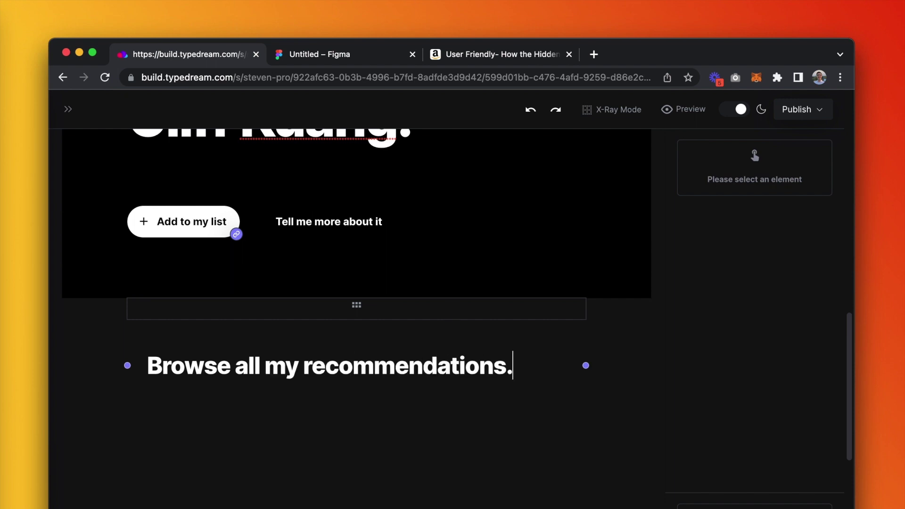
key("Return")
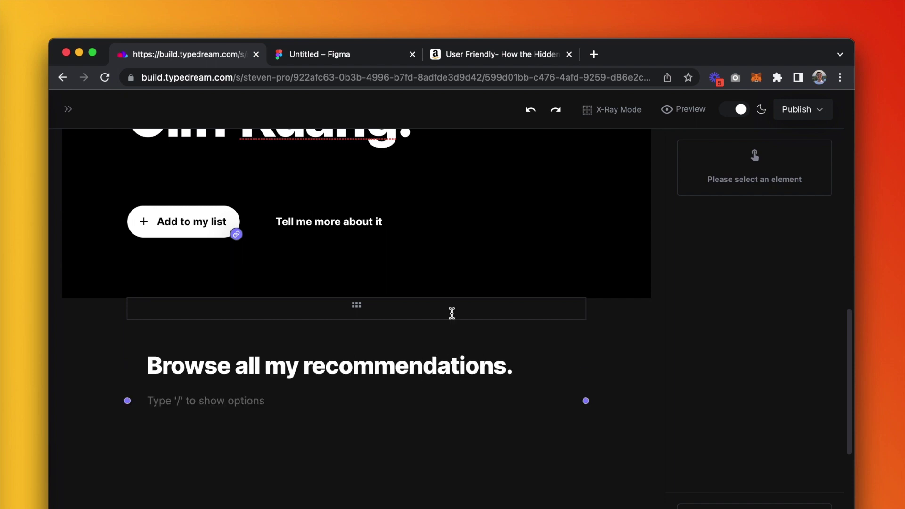
type("/col")
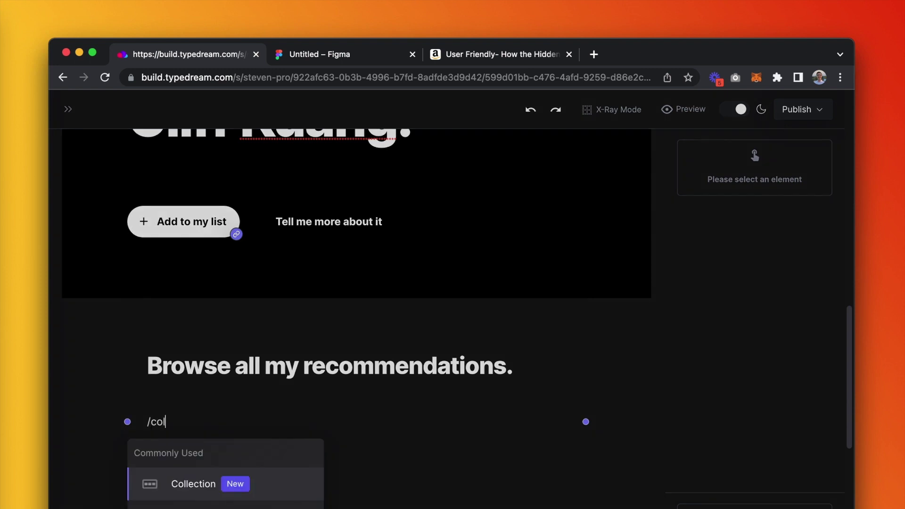
type("lection")
key("Return")
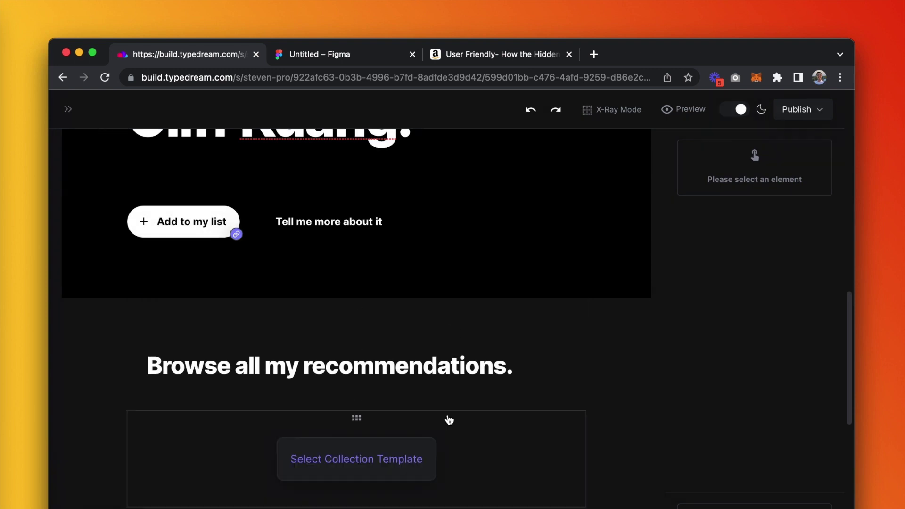
Start the collection from the Blog template.
left_click(411, 459)
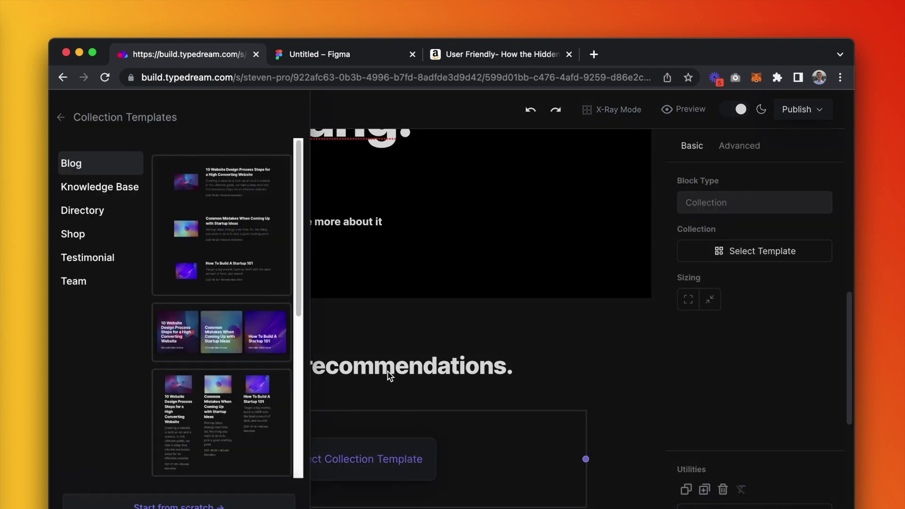
left_click(279, 330)
scroll(297, 333, "down", 3)
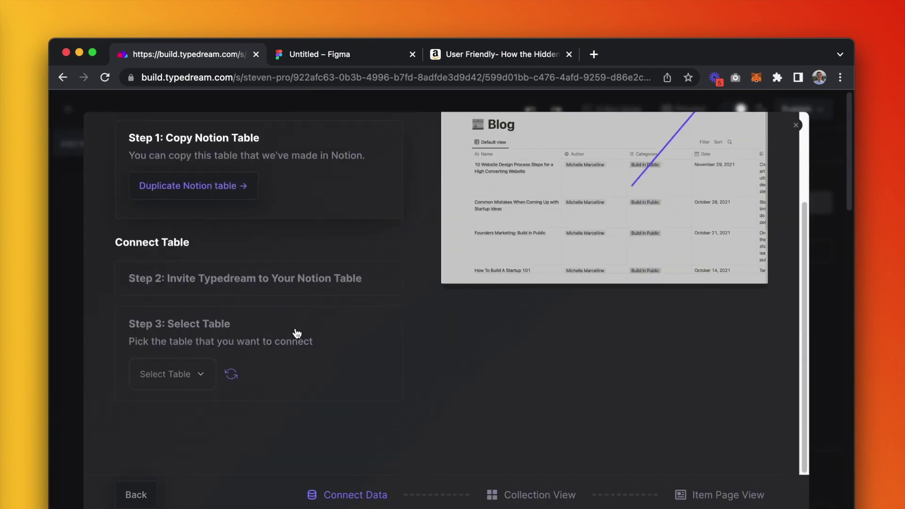
Open the Select Table list and refresh the available Notion tables.
left_click(193, 377)
scroll(221, 427, "down", 1)
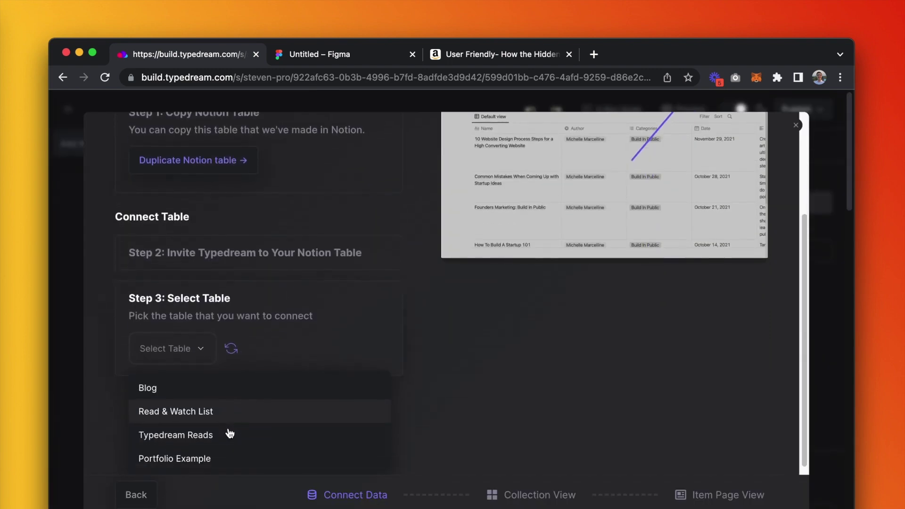
left_click(231, 340)
scroll(217, 349, "up", 1)
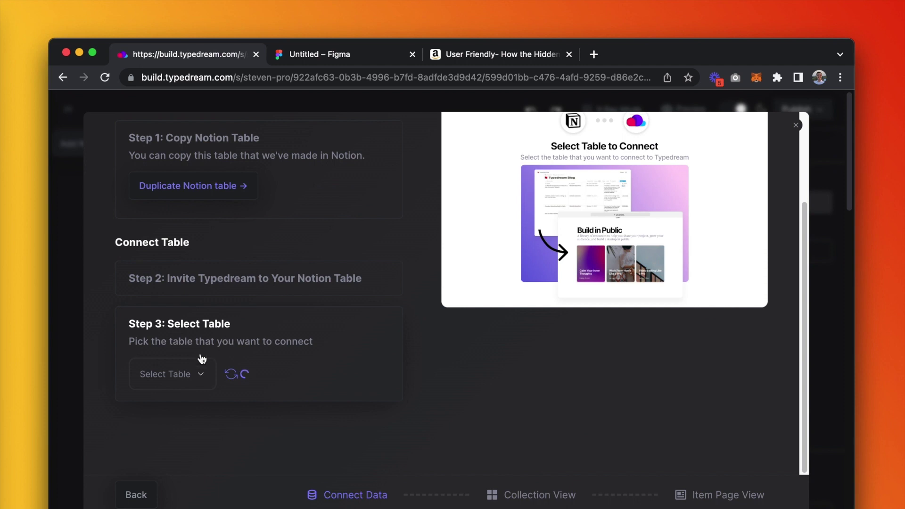
left_click(199, 382)
scroll(227, 380, "down", 1)
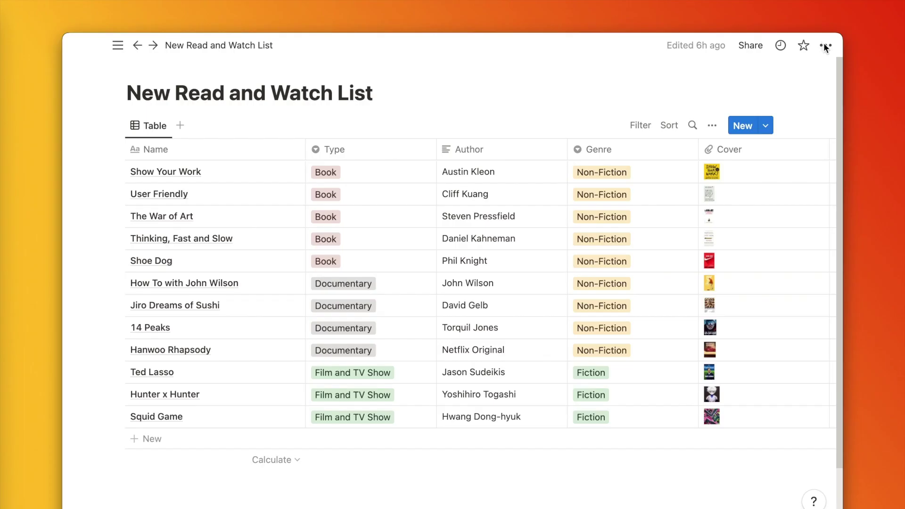
Add Typedream as a connection on the New Read and Watch List page.
left_click(825, 45)
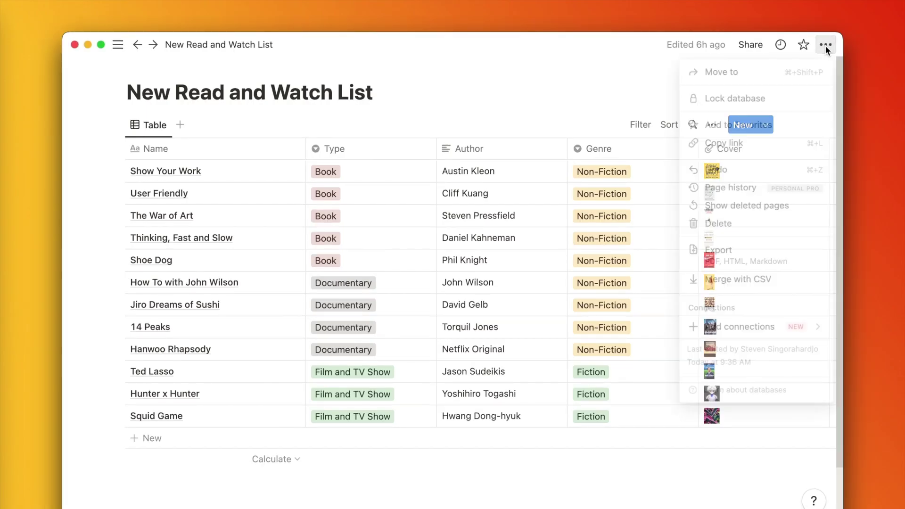
mouse_move(728, 331)
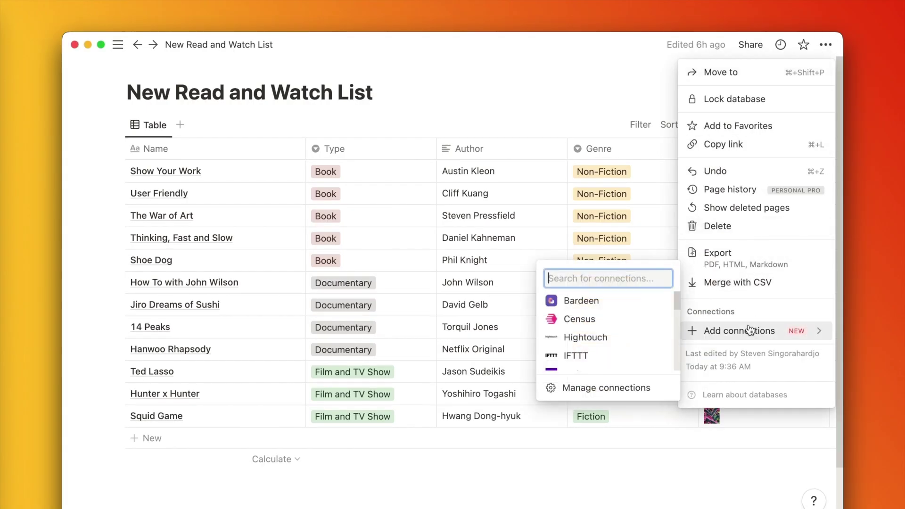
type("typedream")
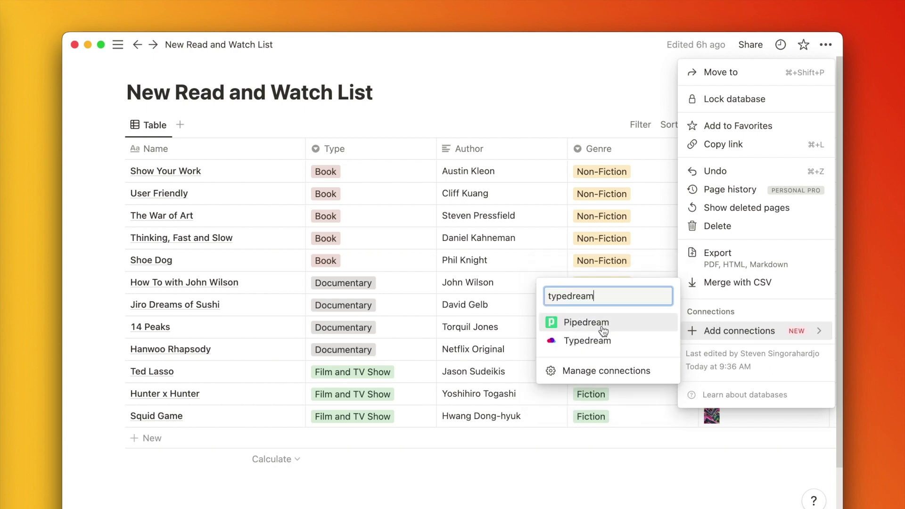
left_click(605, 343)
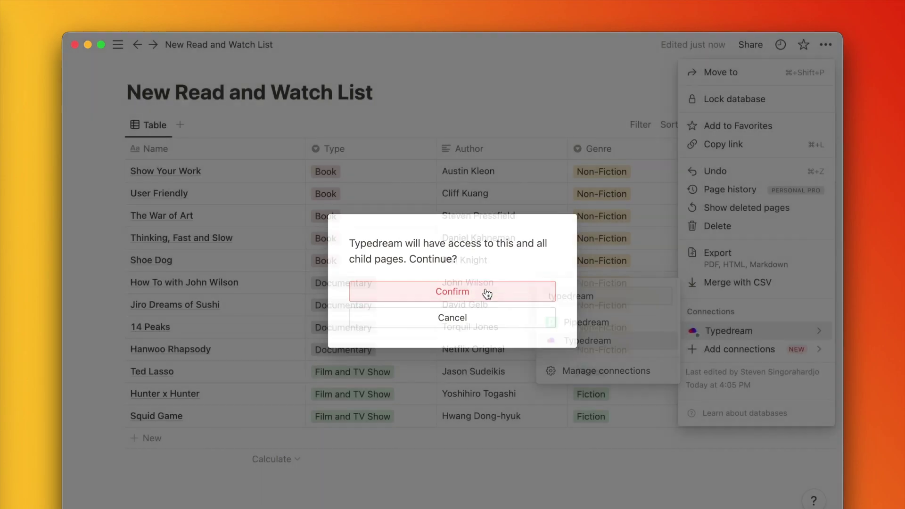
Grant access, connect the New Read and Watch List table, and dismiss the Table Connected message.
left_click(487, 293)
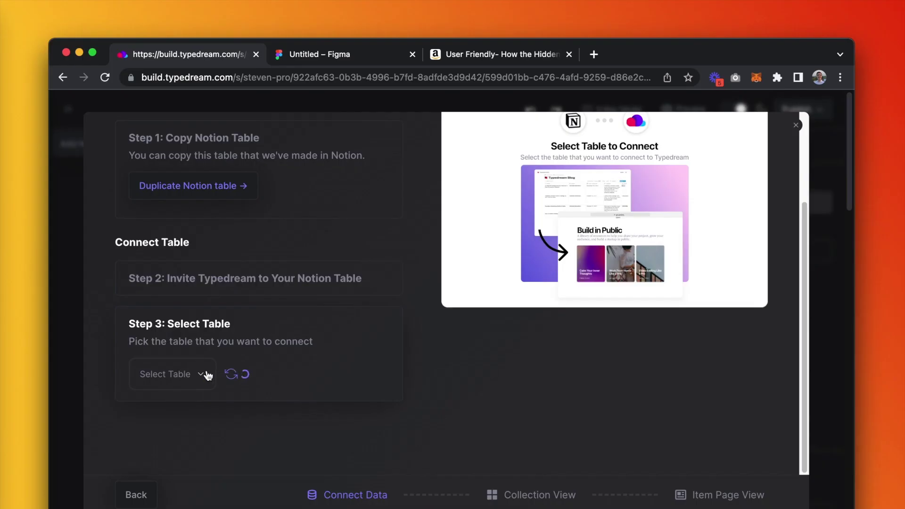
left_click(209, 383)
scroll(235, 370, "down", 5)
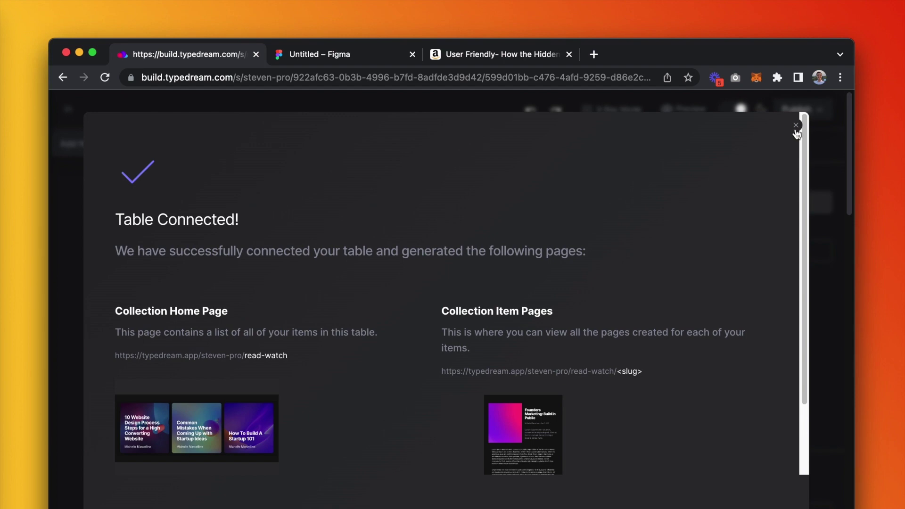
left_click(796, 134)
scroll(495, 316, "down", 10)
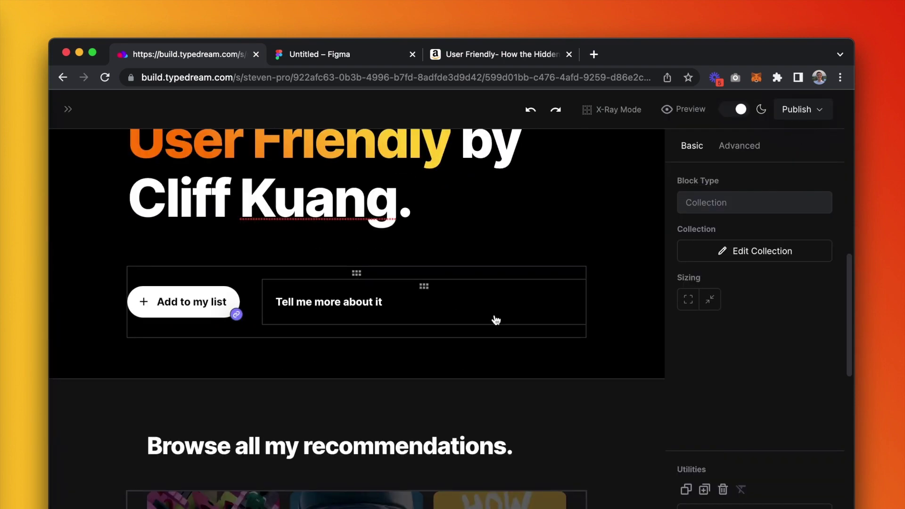
scroll(496, 320, "down", 6)
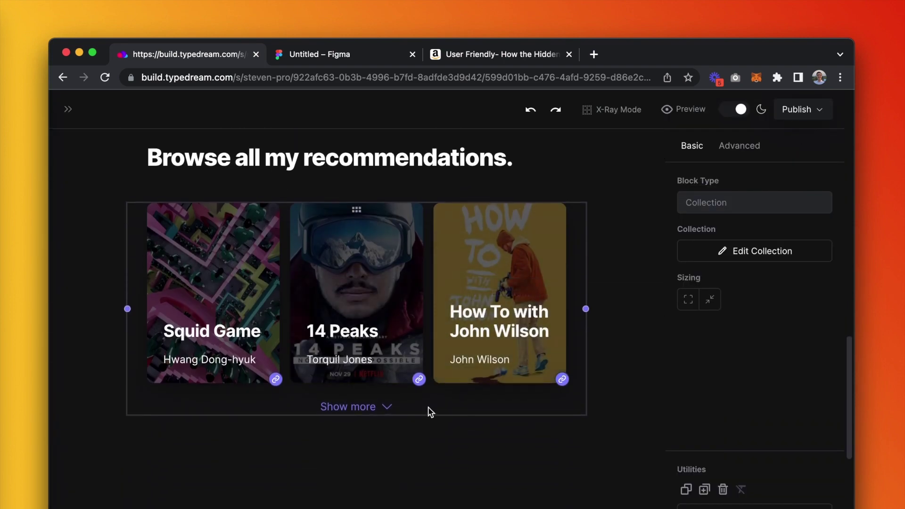
In the collection's Sort & Filter settings, create filter tabs from the Type column.
left_click(715, 251)
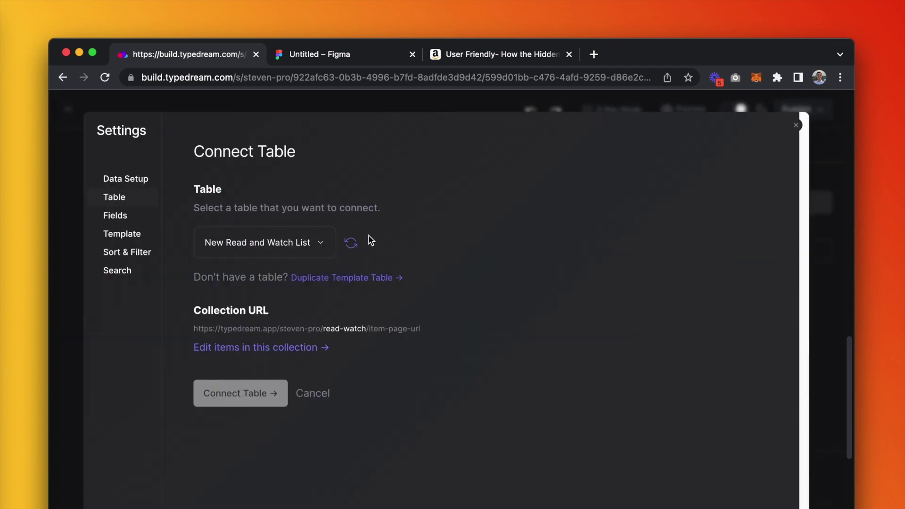
left_click(136, 254)
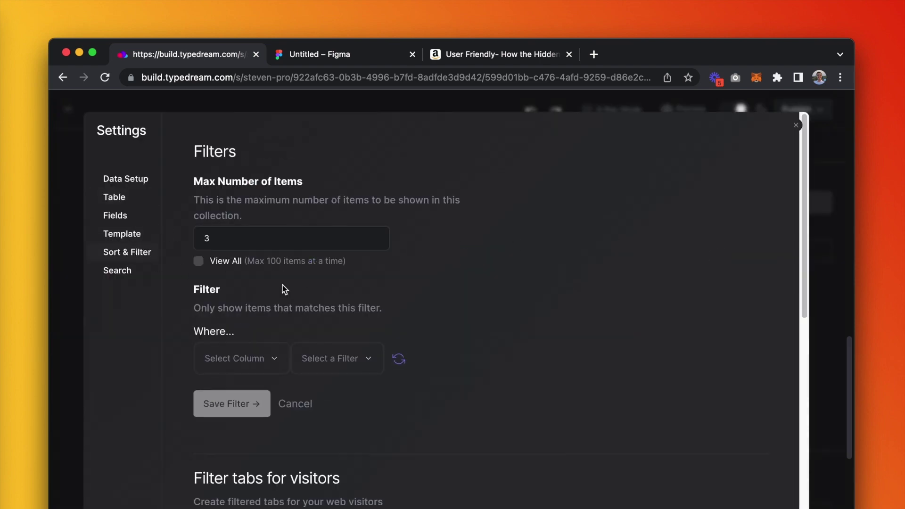
scroll(285, 289, "down", 7)
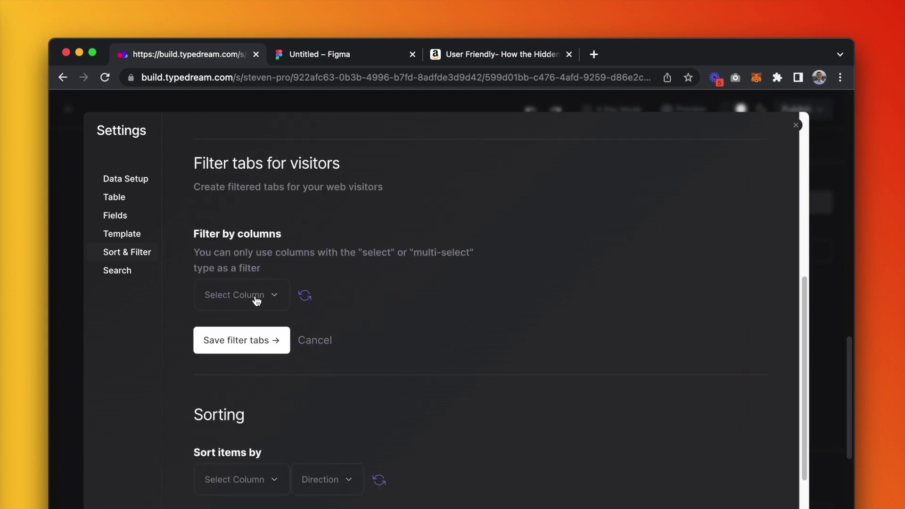
left_click(257, 301)
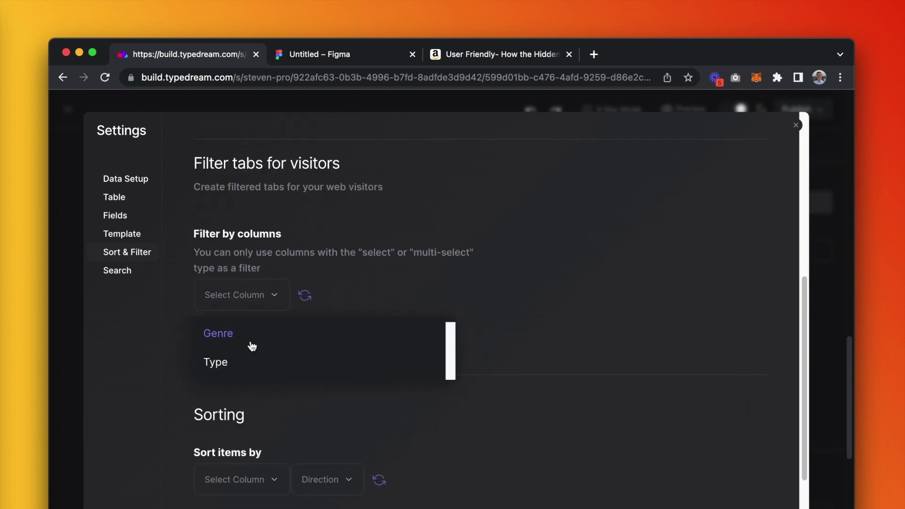
left_click(247, 366)
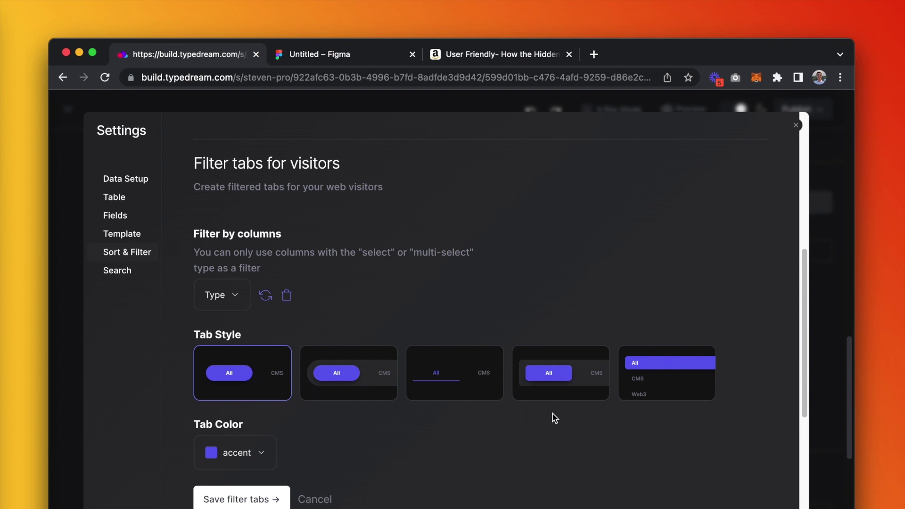
Give the filter tabs the vertical list style and white tab colour.
left_click(647, 385)
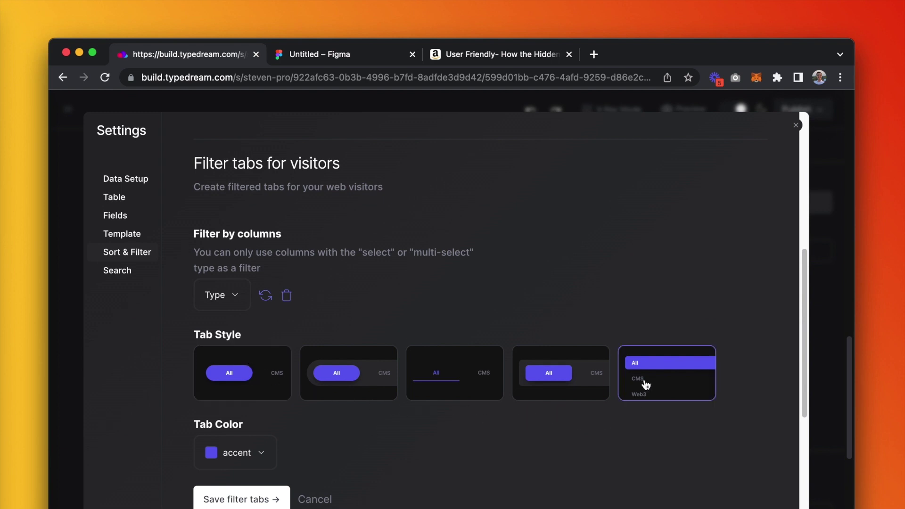
scroll(377, 431, "down", 3)
left_click(250, 343)
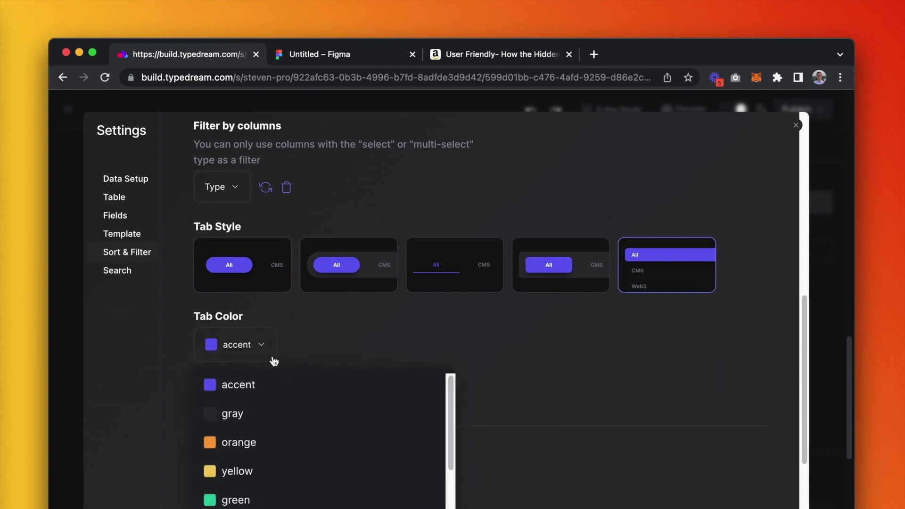
scroll(329, 408, "down", 5)
scroll(320, 434, "down", 2)
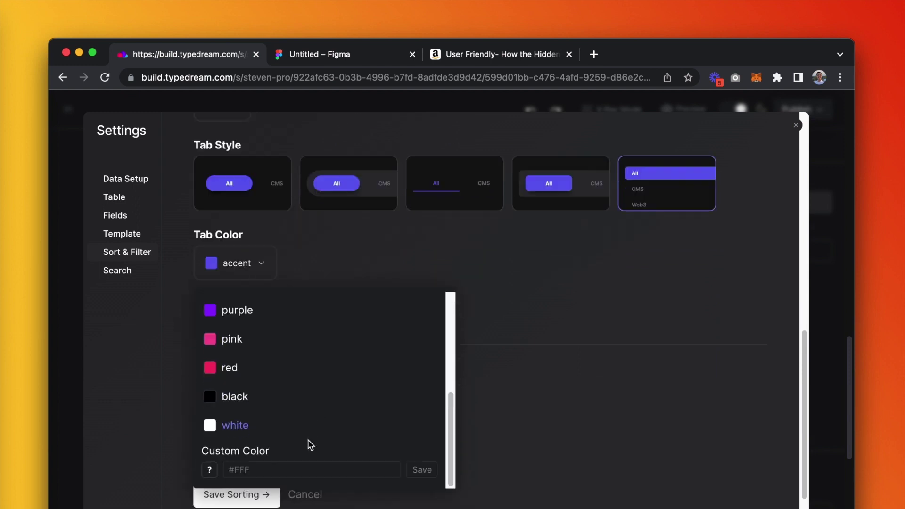
left_click(274, 418)
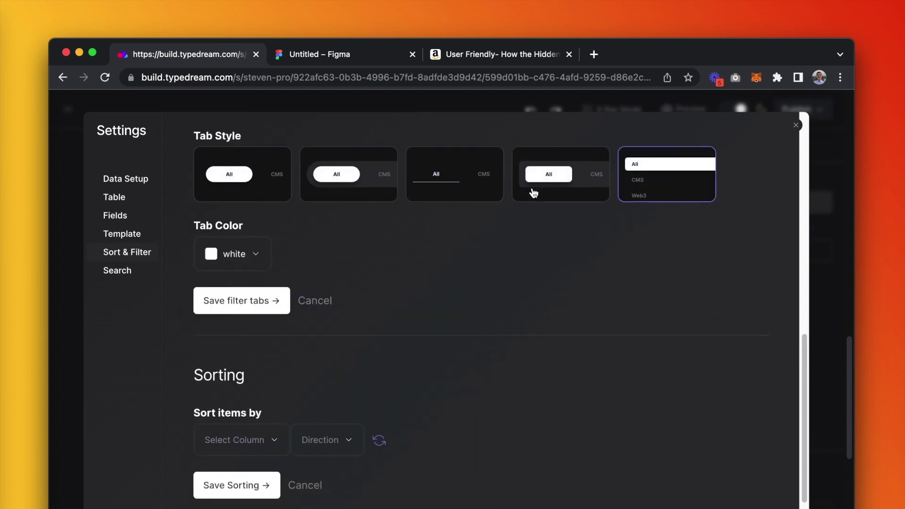